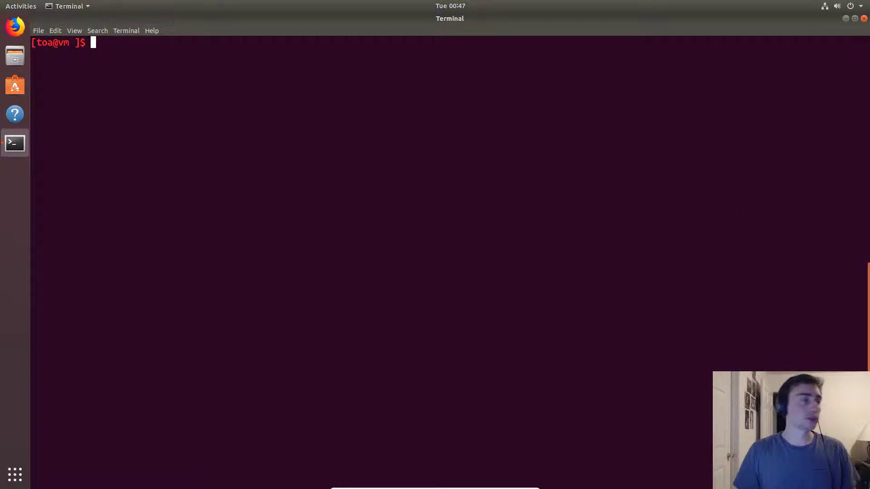
text(ls)
- List the project files and bring interface.h up in vim
key(Return)
text(vim in)
key(Tab)
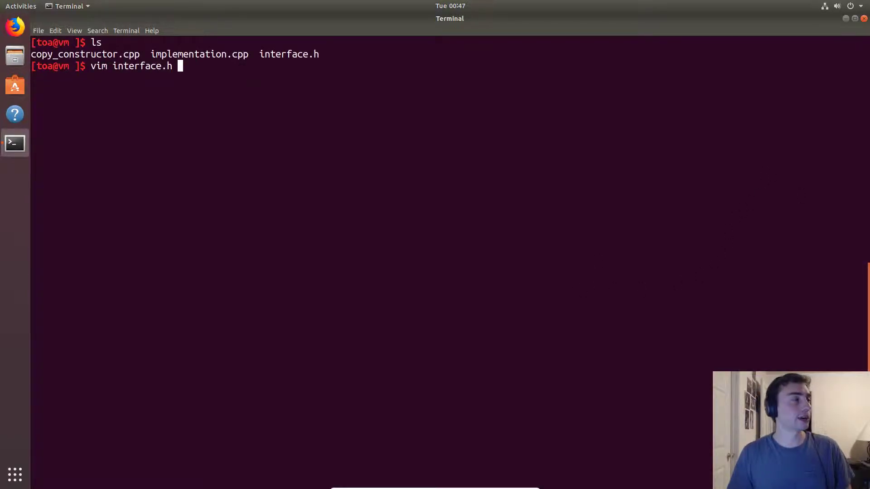
key(Return)
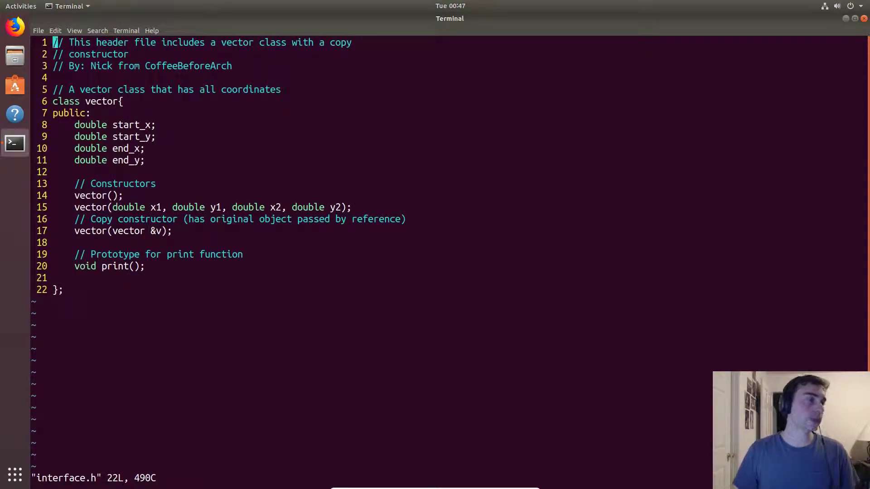
- Review the vector class's coordinate members and its parameterized and default constructor declarations
key(j)
key(j)
key(j)
key(j)
key(j)
key(j)
key(j)
key(j)
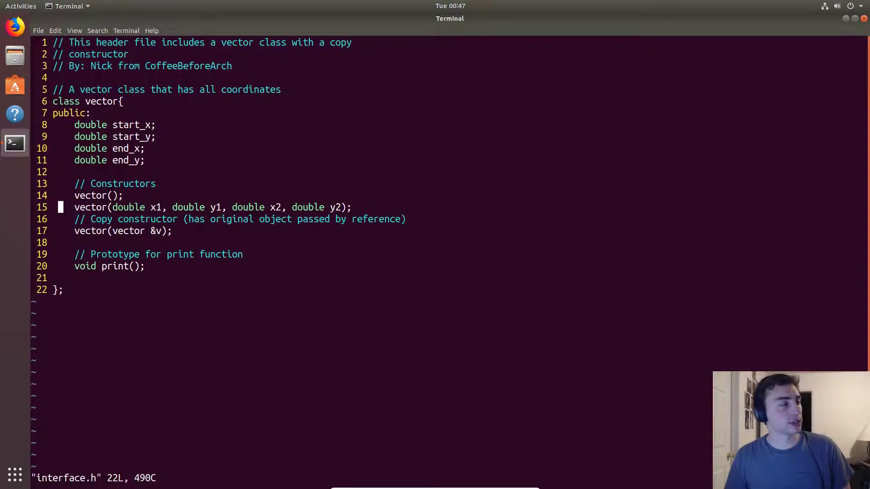
key(l)
key(l)
key(l)
key(l)
key(l)
key(l)
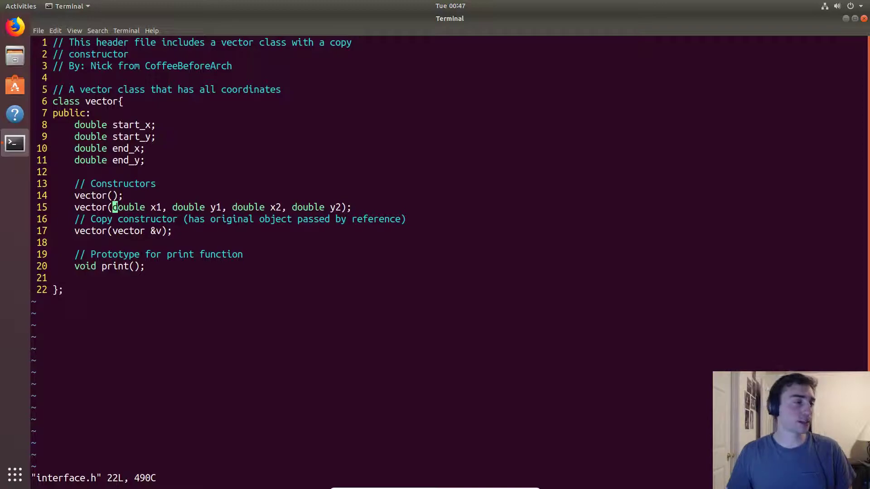
key(w)
key(w)
key(w)
key(w)
key(w)
key(k)
key(k)
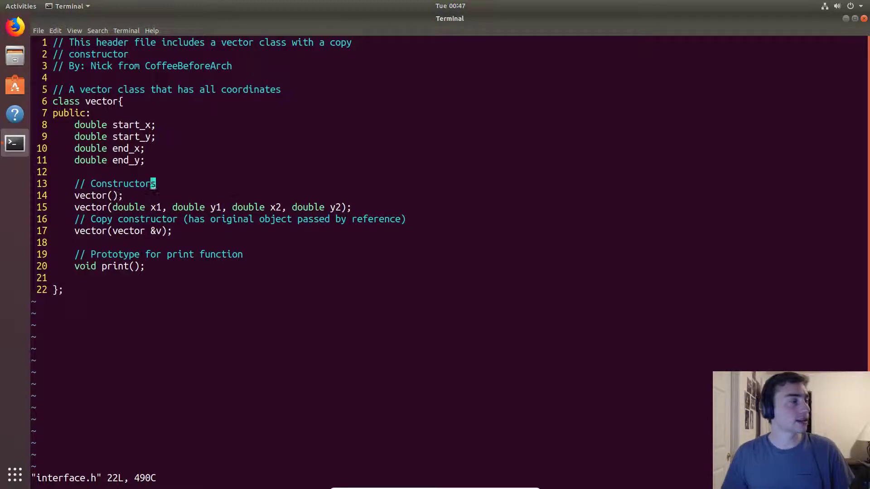
key(k)
key(k)
key(k)
key(k)
key(k)
key(k)
key(j)
key(j)
key(j)
key(j)
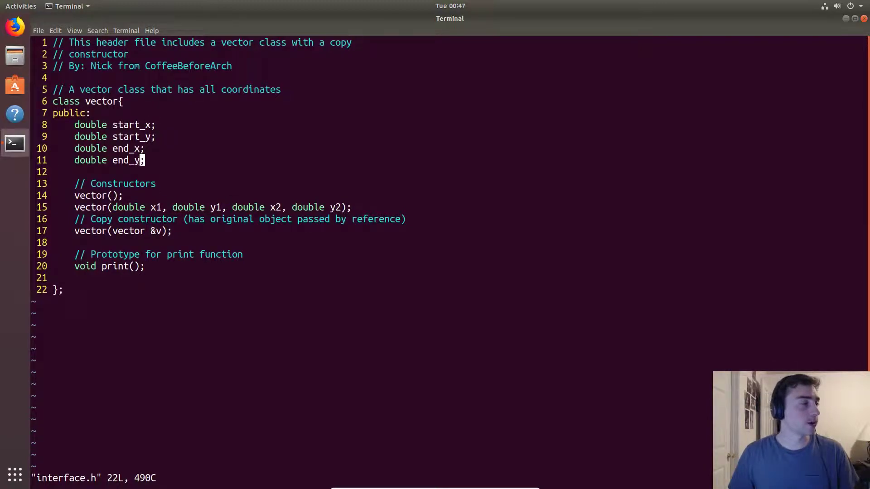
key(j)
key(j)
key(j)
key(h)
key(h)
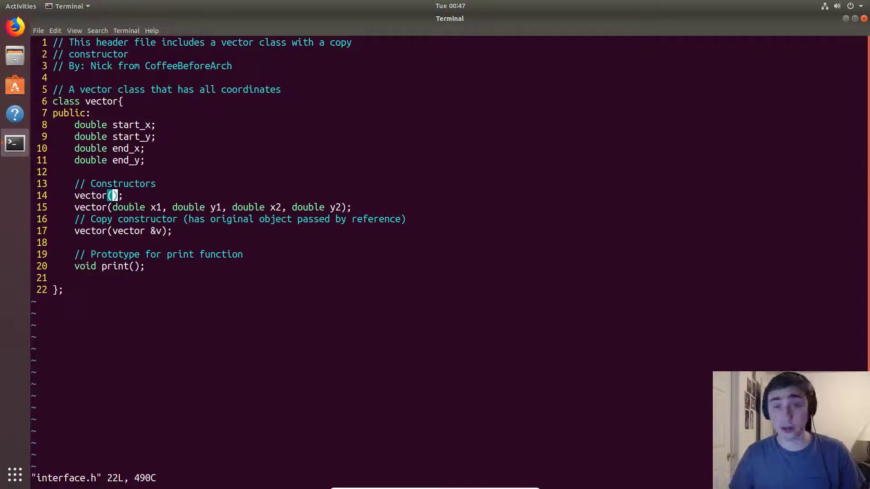
key(j)
key(j)
key(j)
key(j)
key(k)
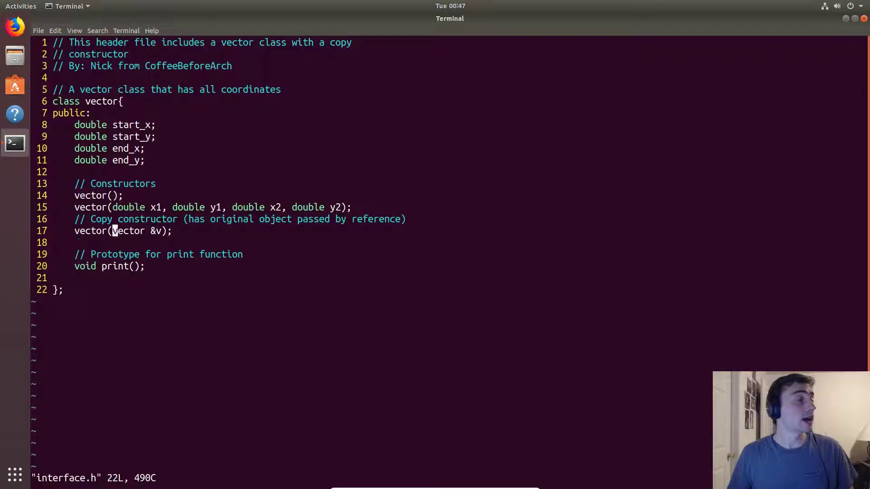
key(k)
key(k)
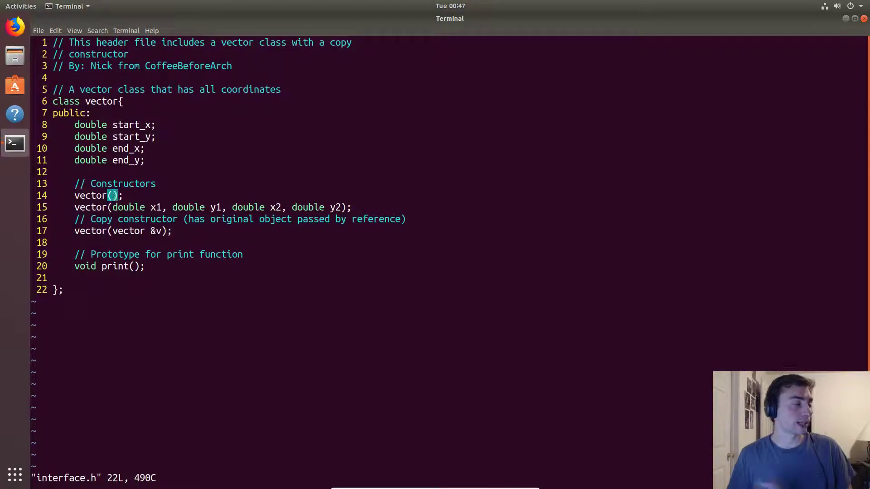
- Examine the copy constructor declaration and its reference parameter &v, then the print prototype
key(j)
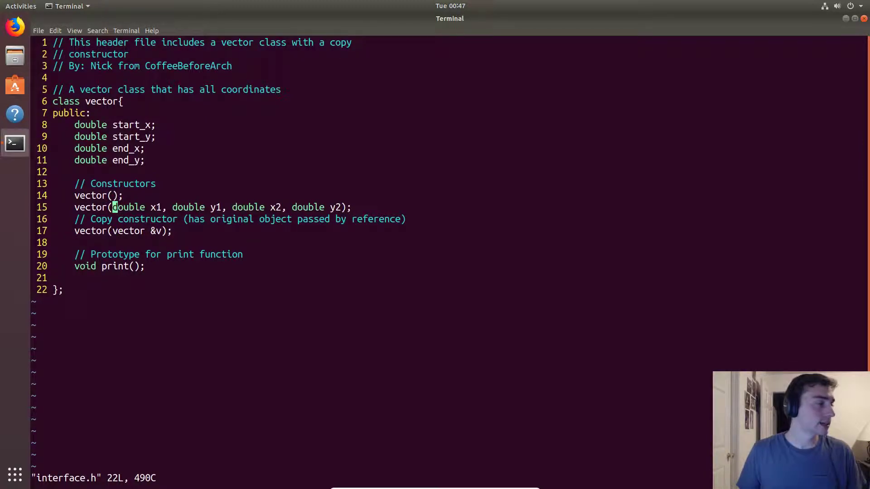
key(j)
key(j)
key(h)
key(h)
key(k)
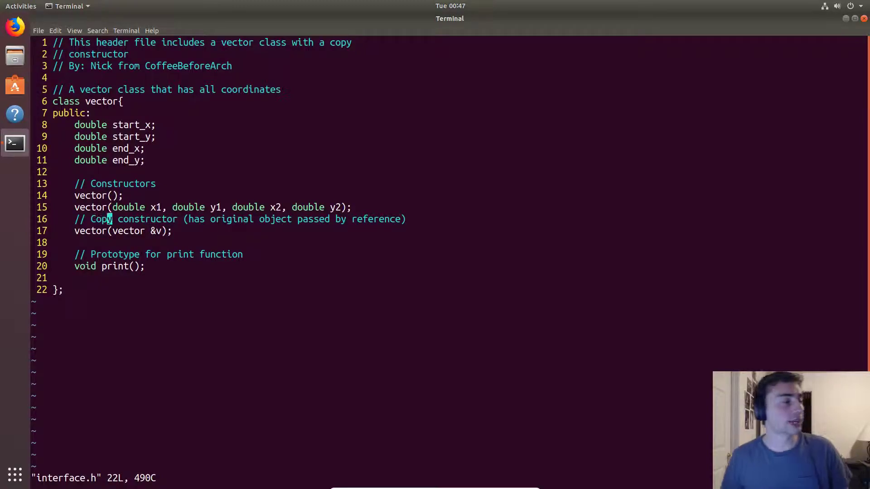
key(j)
key(l)
key(l)
key(l)
key(l)
key(l)
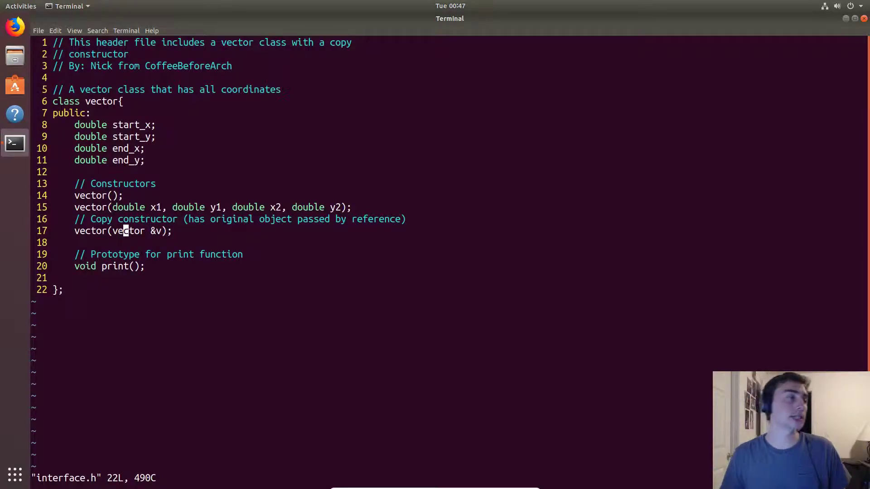
key(l)
key(l)
key(h)
key(h)
key(h)
key(h)
key(h)
key(h)
key(h)
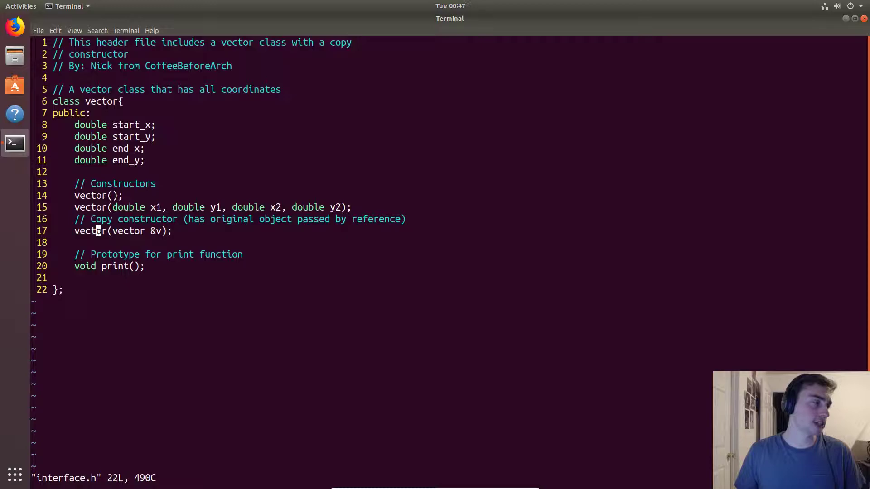
key(h)
key(h)
key(h)
key(h)
key(l)
key(l)
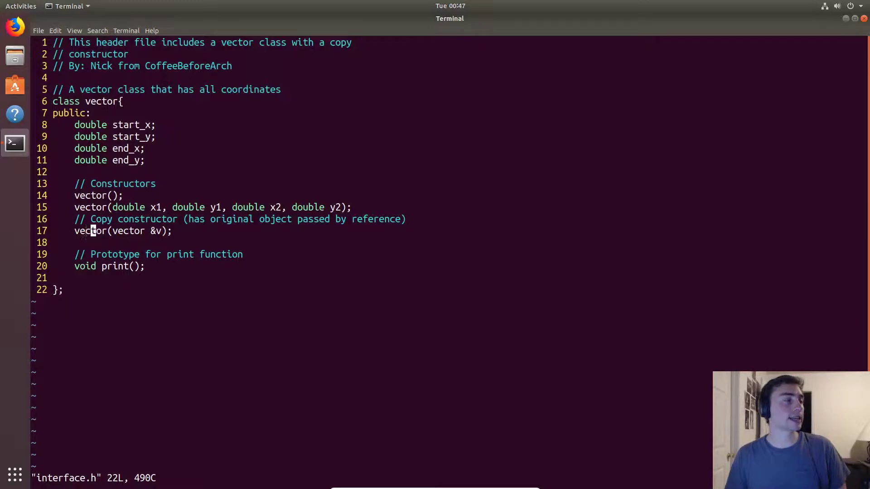
key(l)
key(l)
key(h)
key(h)
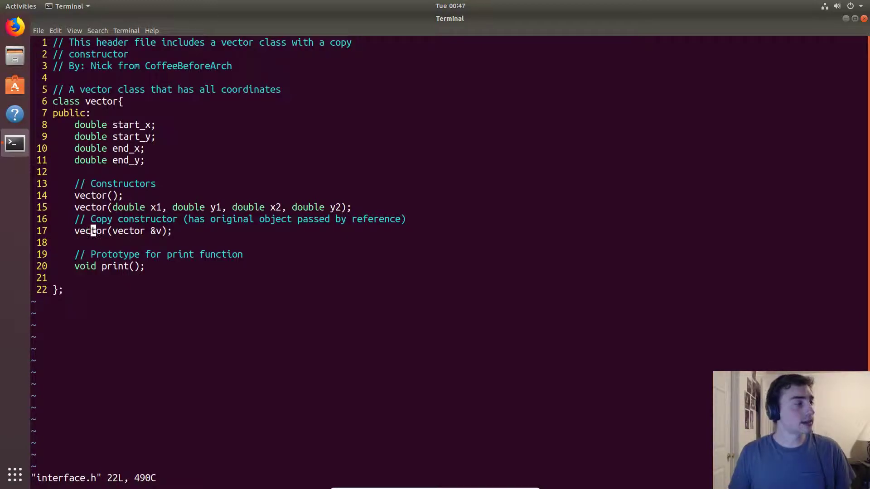
key(h)
key(h)
key(l)
key(l)
key(l)
key(l)
key(l)
key(l)
key(l)
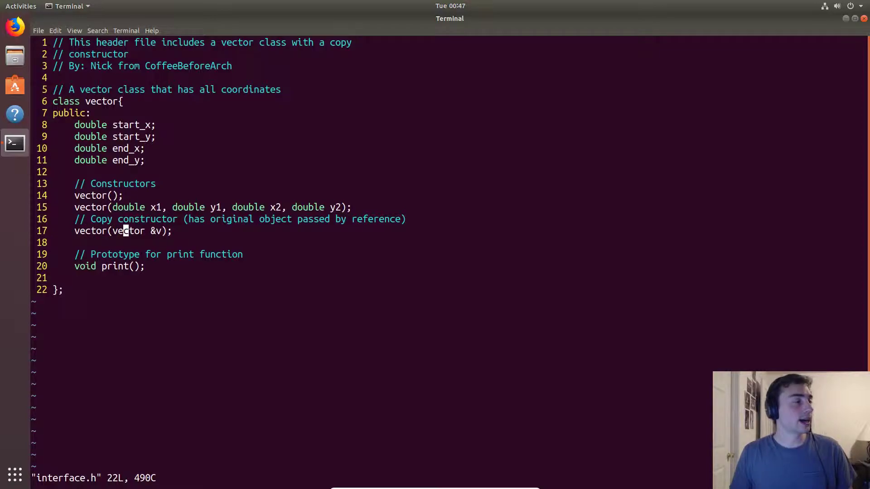
key(l)
key(l)
key(l)
key(l)
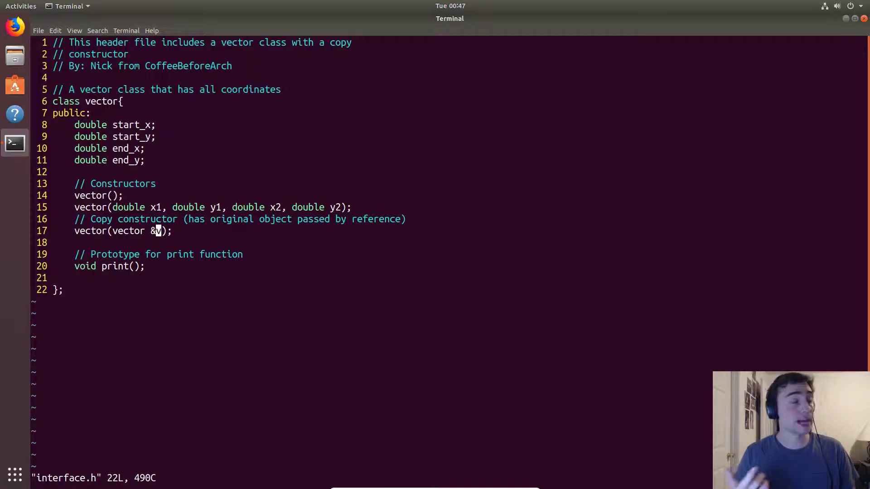
key(l)
key(h)
key(h)
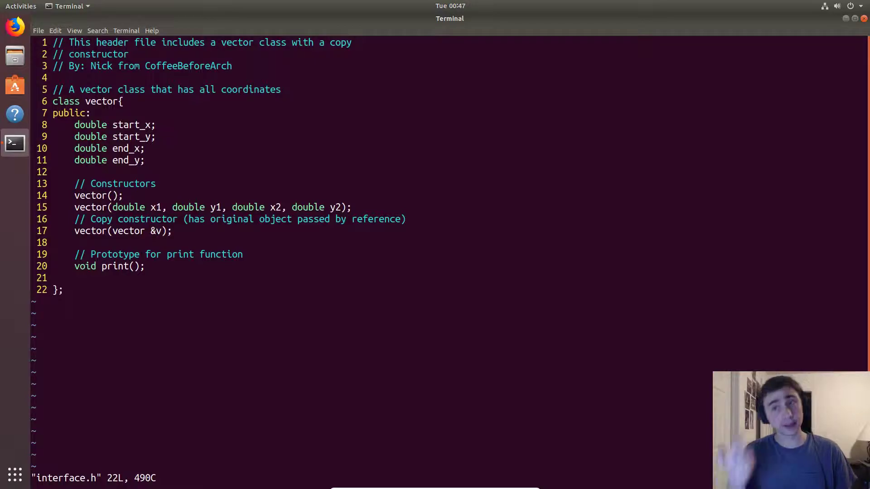
key(j)
key(j)
key(j)
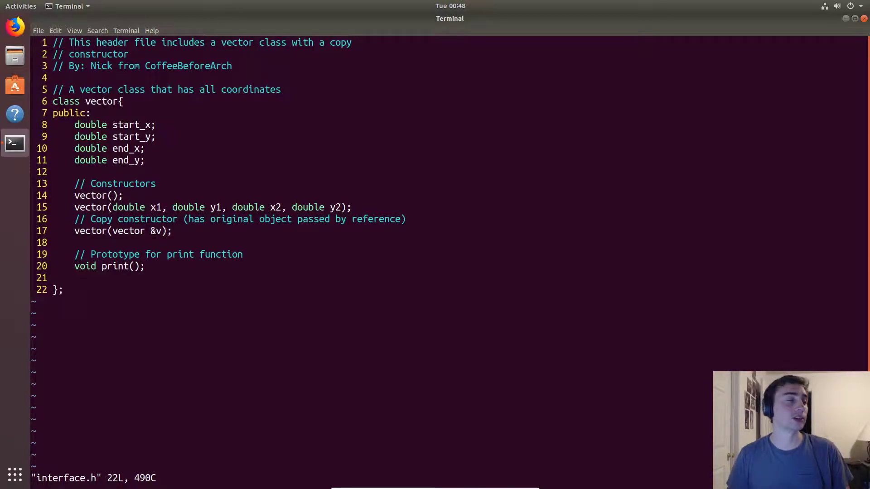
text(:q)
- Quit interface.h and bring implementation.cpp up in vim
key(Return)
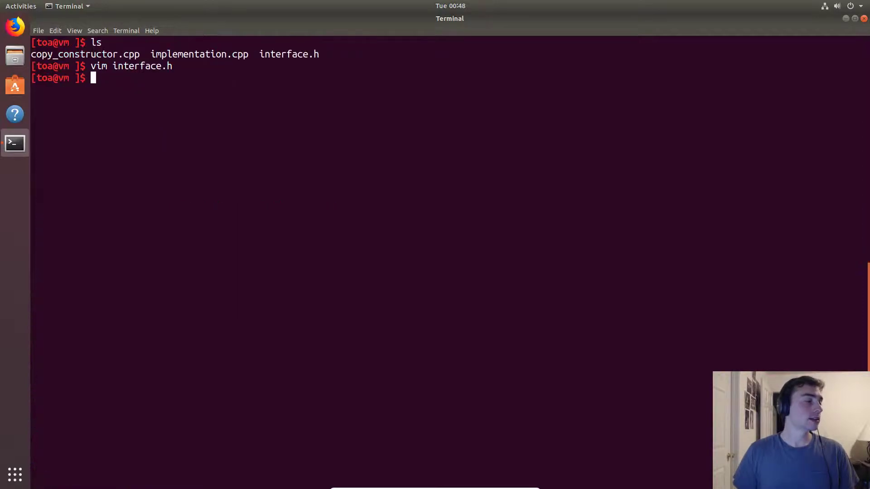
text(vim i)
key(Tab)
key(Return)
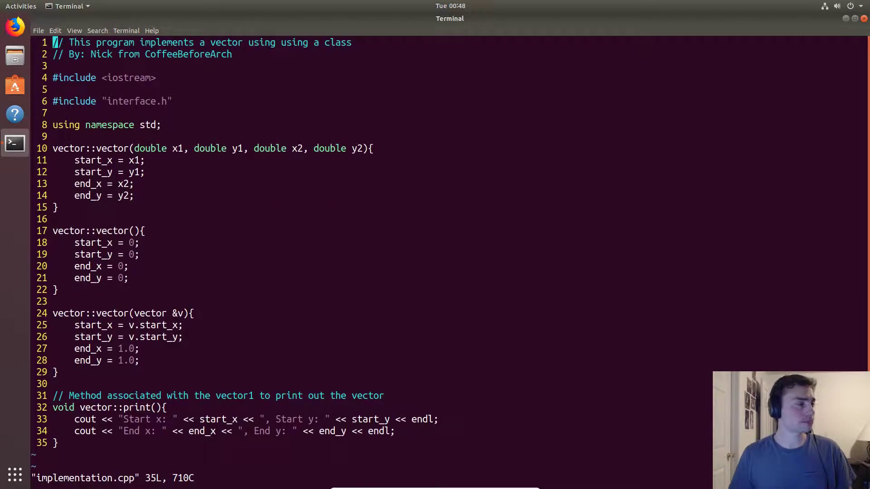
- Walk through the parameterized constructor's assignments and the default constructor's zero assignments
key(j)
key(j)
key(j)
key(j)
key(j)
key(j)
key(j)
key(j)
key(k)
key(k)
key(k)
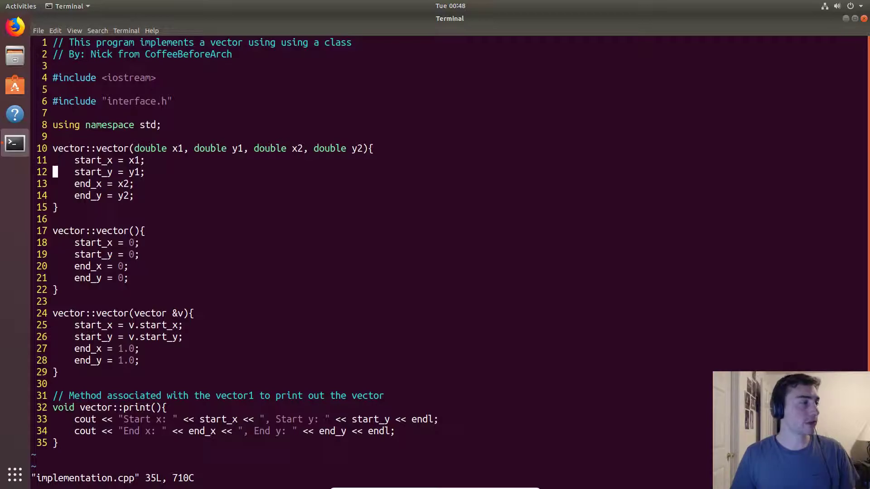
key(k)
key(w)
key(w)
key(w)
key(w)
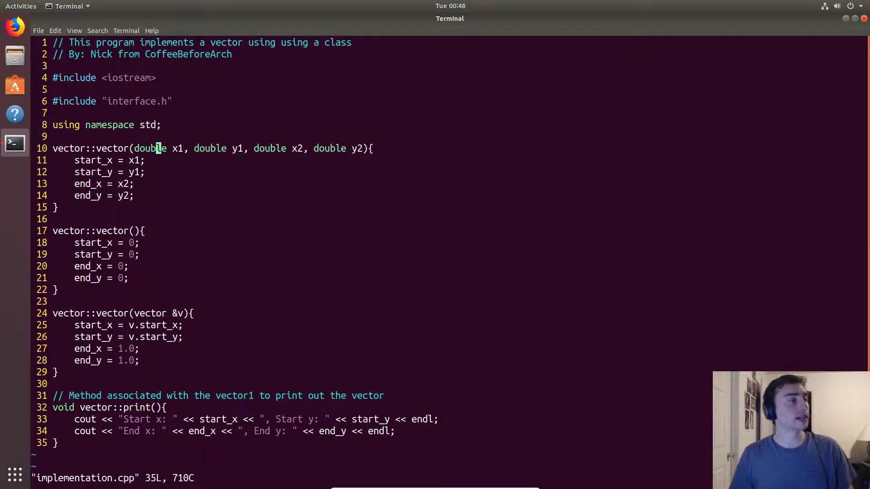
key(w)
key(w)
key(j)
key(j)
key(b)
key(k)
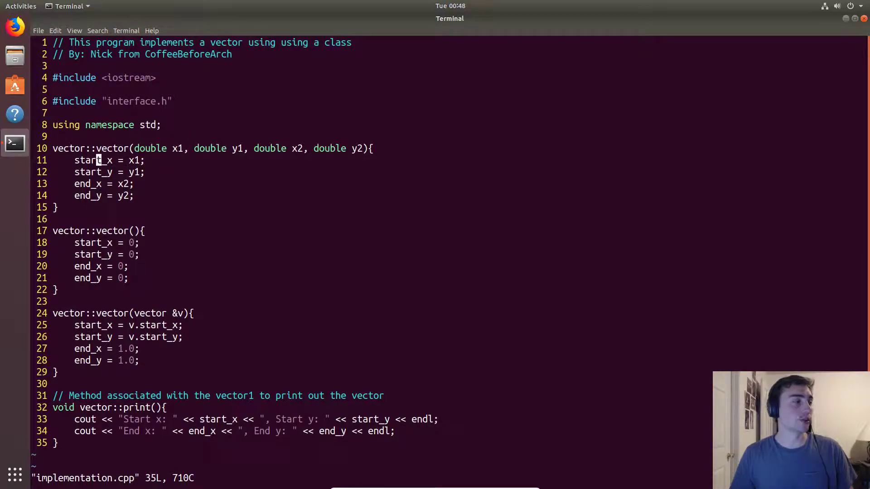
key(j)
key(j)
key(%)
key(%)
key(j)
key(j)
key(j)
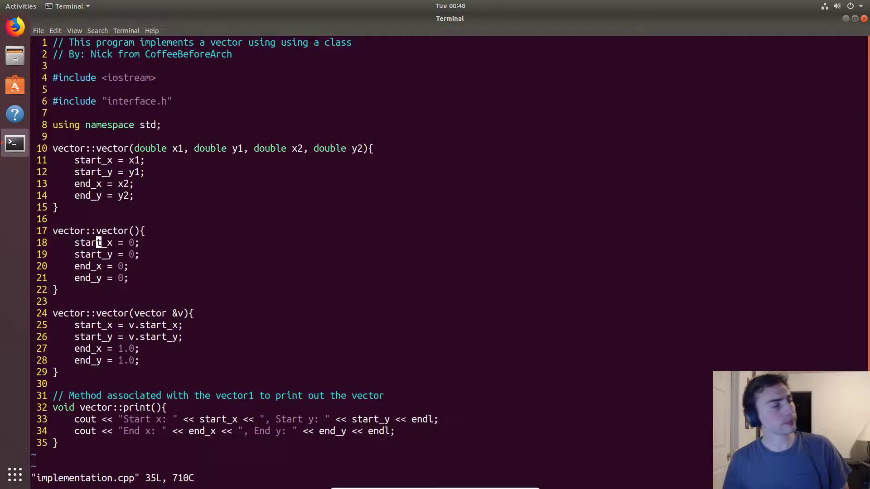
key(k)
key(k)
key(j)
key(j)
key(j)
key(j)
key(j)
key(j)
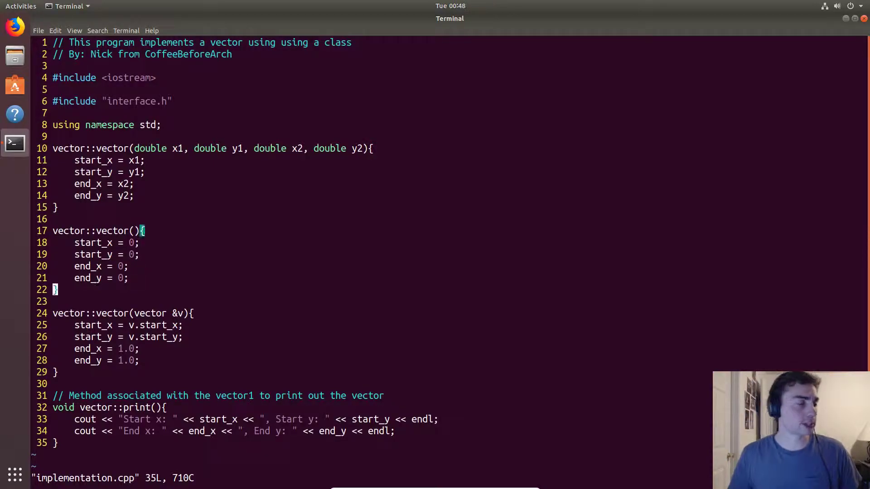
key(k)
key(k)
key(k)
- Inspect the copy constructor's start_x and start_y assignments from the vector parameter v
key(j)
key(j)
key(j)
key(j)
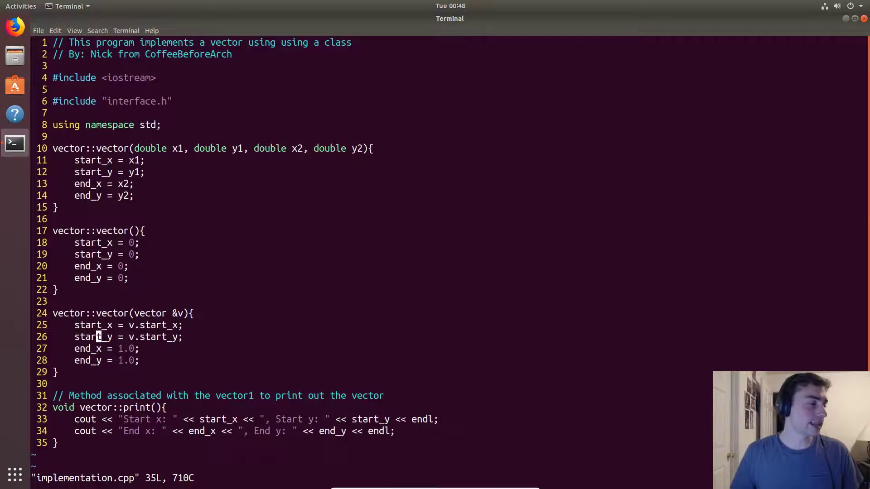
key(j)
key(j)
key(j)
key(k)
key(k)
key(k)
key(k)
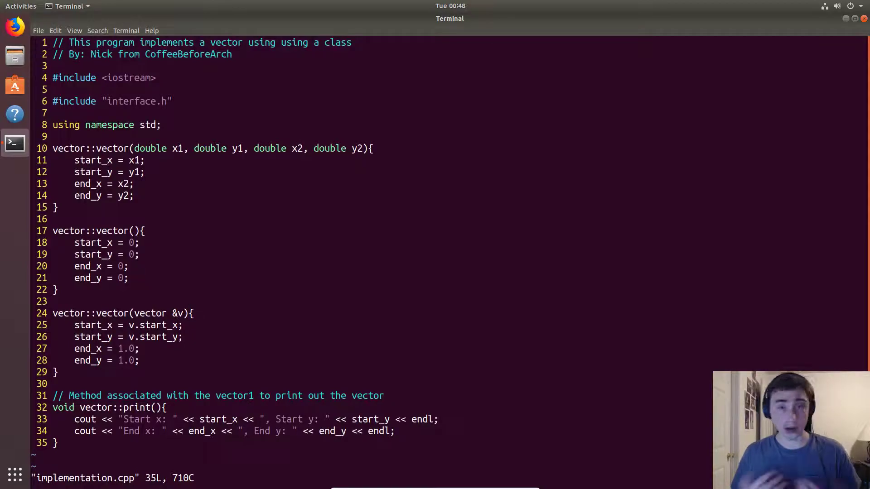
key(j)
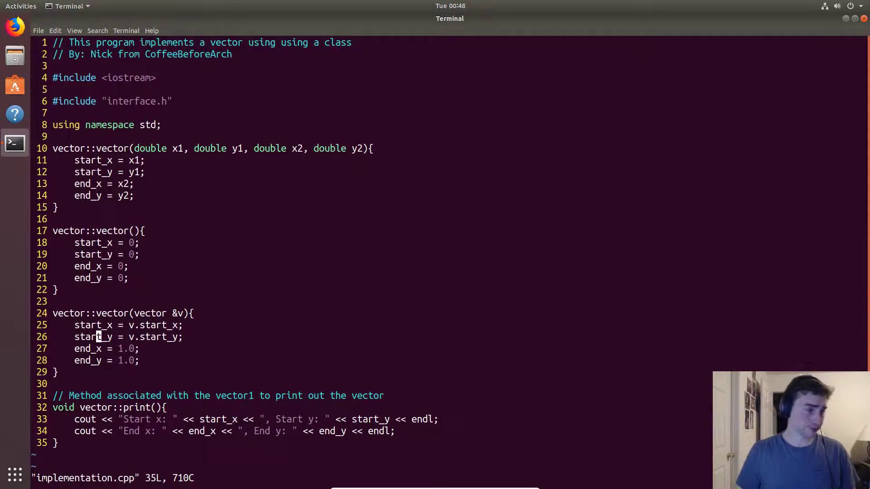
key(k)
key(h)
key(h)
key(h)
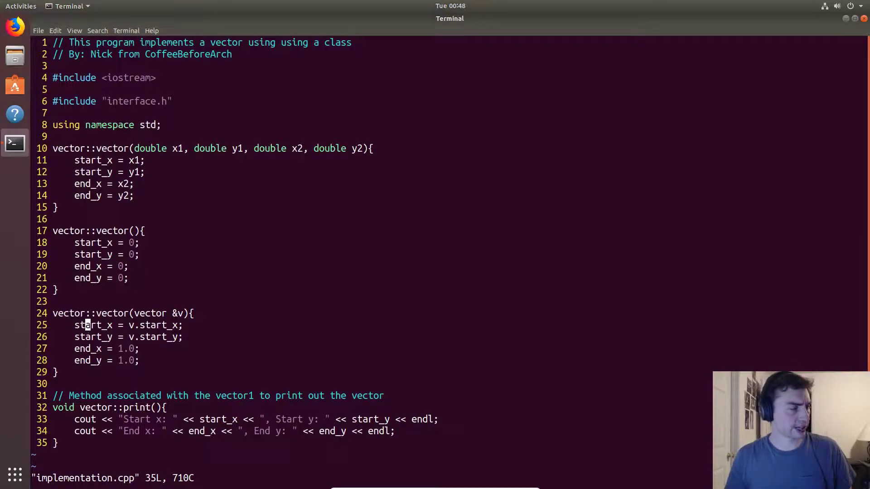
key(l)
key(l)
key(l)
key(l)
key(l)
key(w)
key(w)
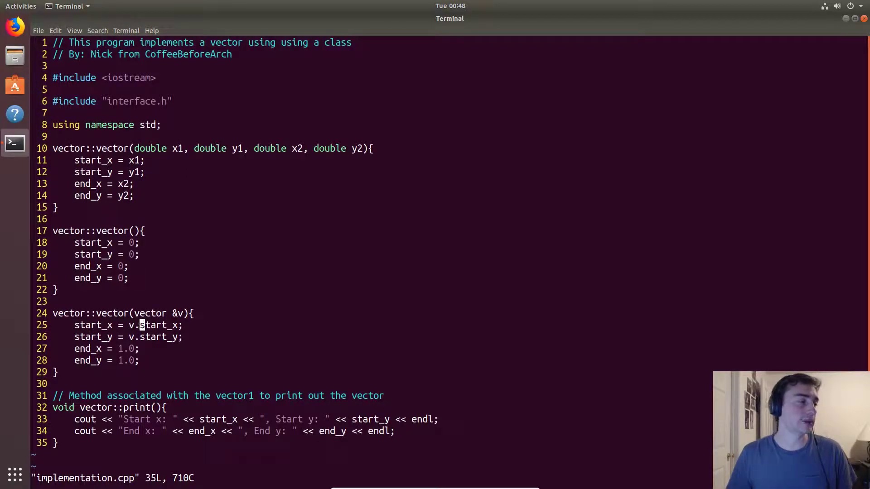
key(b)
key(j)
key(k)
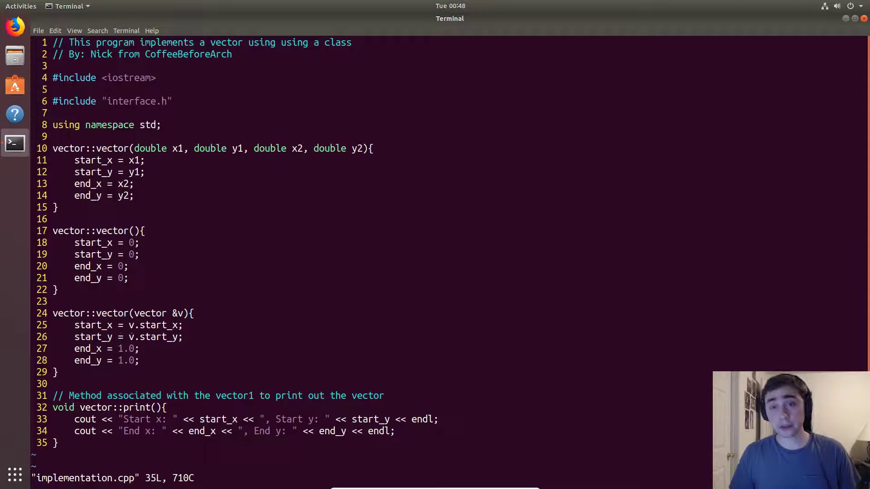
key(k)
key(l)
key(l)
key(l)
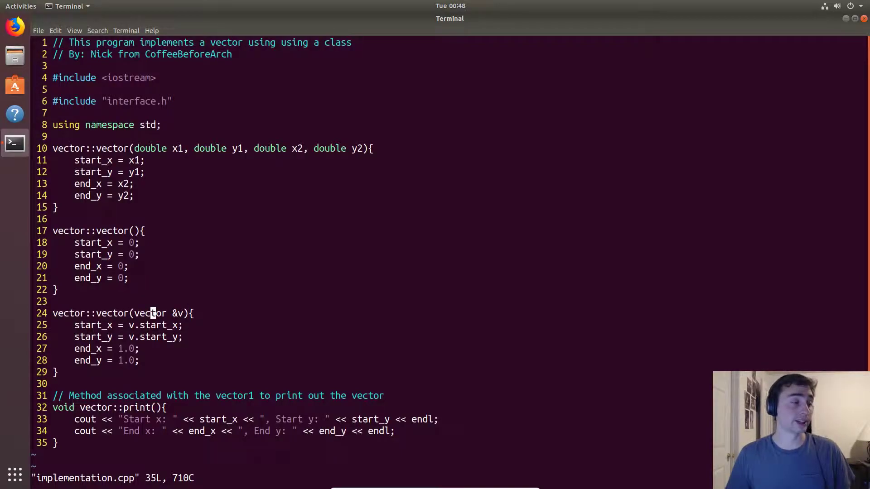
key(j)
key(b)
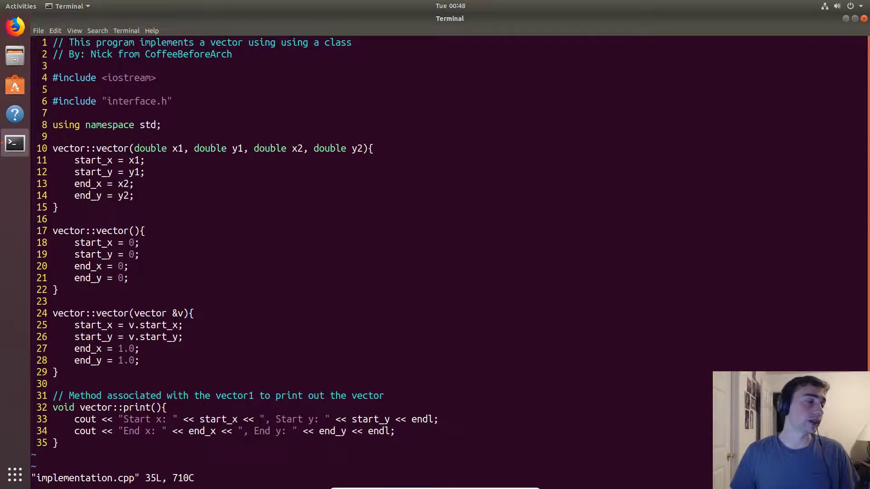
key(l)
key(l)
key(l)
key(l)
key(l)
key(l)
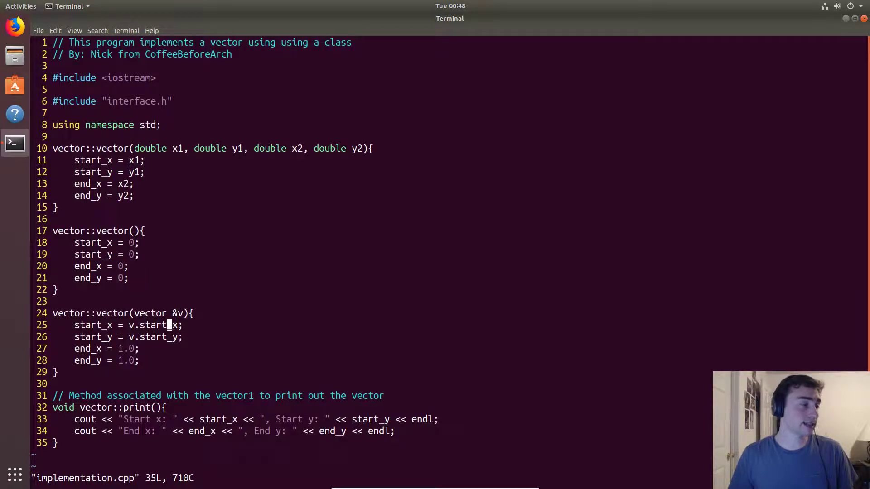
key(j)
key(h)
key(h)
key(k)
key(h)
key(h)
key(h)
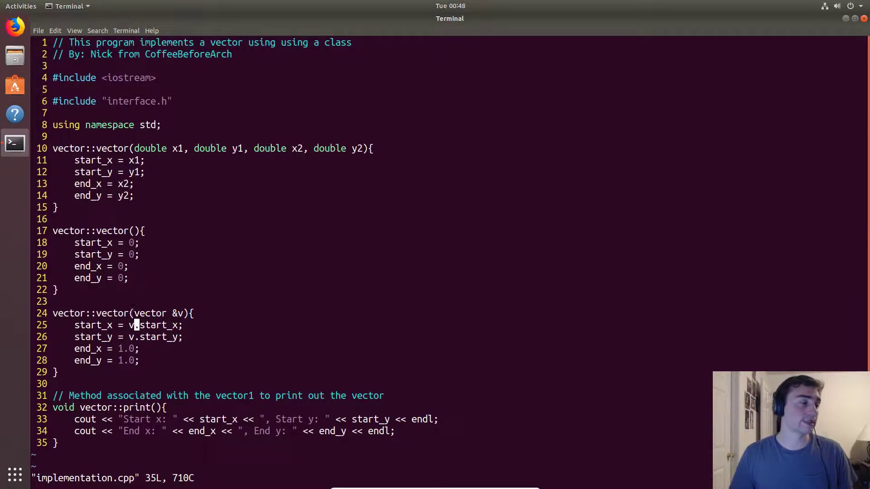
key(l)
key(l)
key(l)
key(l)
key(l)
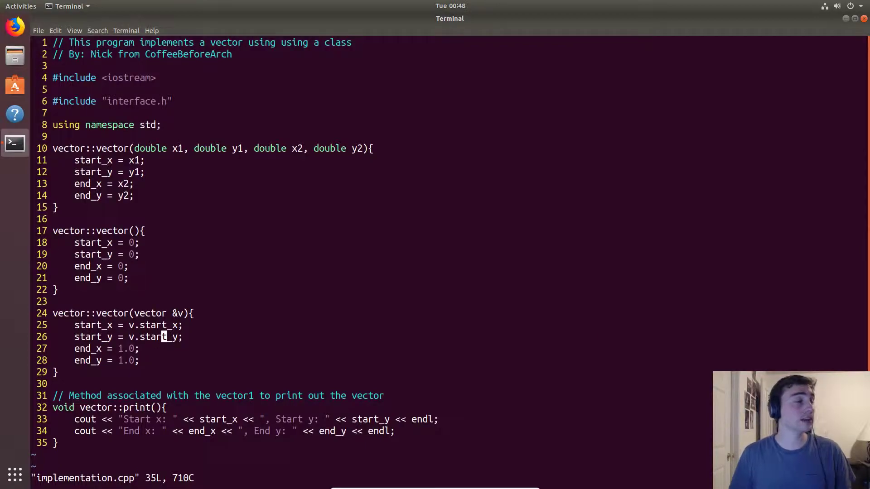
key(b)
key(b)
key(k)
key(h)
key(h)
key(h)
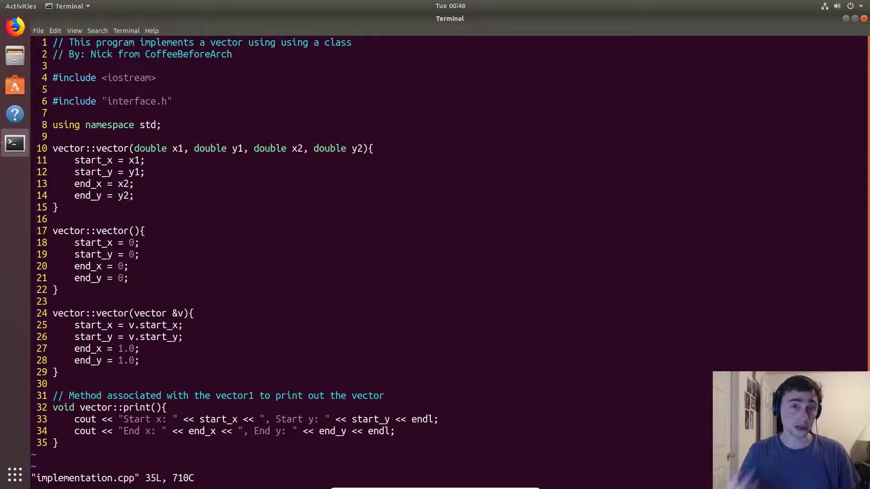
key(h)
- Look over the end_x and end_y lines, then begin editing v.start_x on line 25 in insert mode
key(l)
key(j)
key(j)
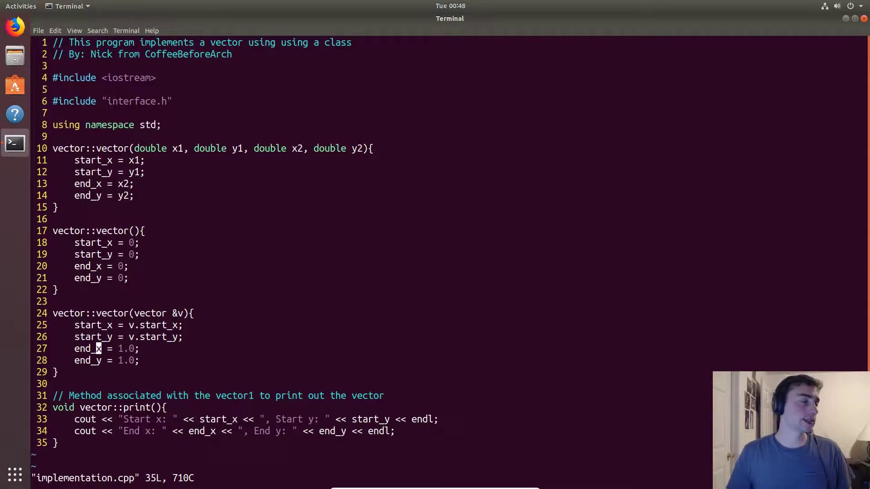
key(j)
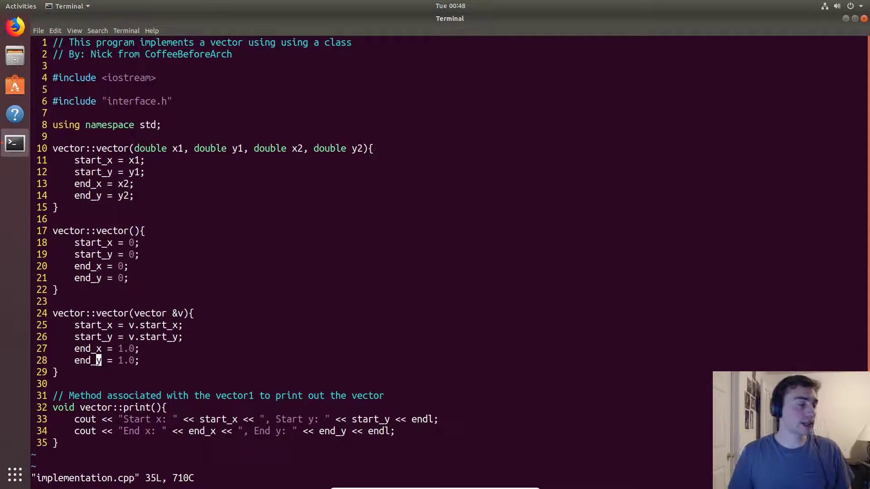
key(l)
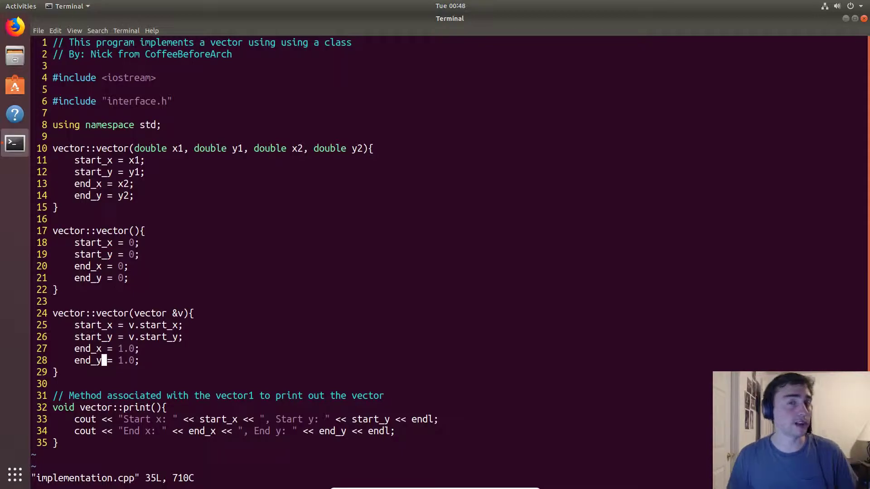
key(k)
key(k)
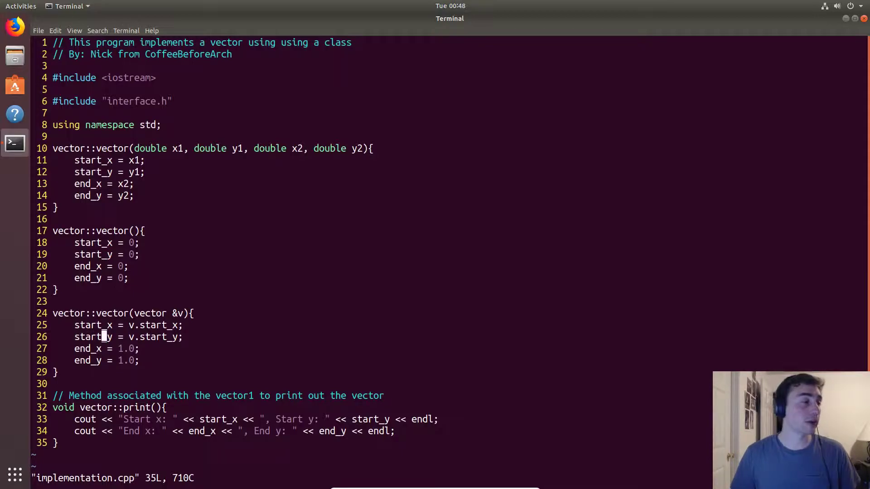
key(k)
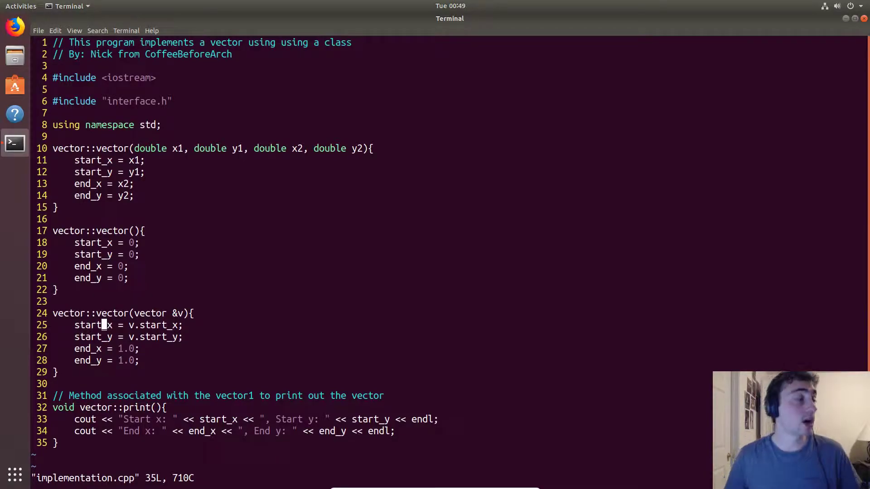
key(j)
key(j)
key(k)
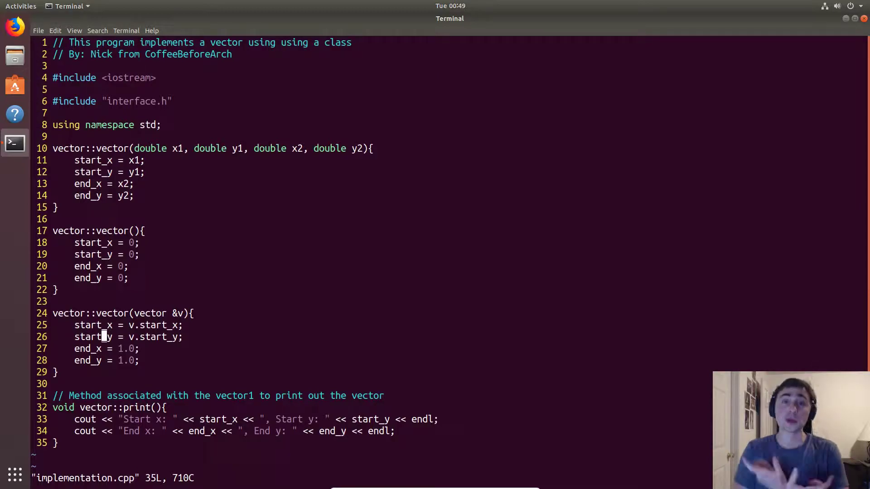
key(k)
key(w)
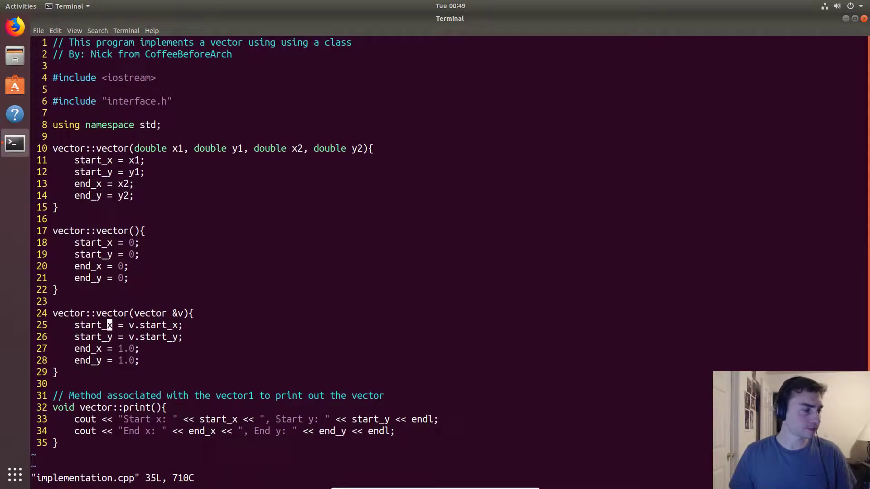
key(w)
key(w)
key(i)
key(BackSpace)
key(BackSpace)
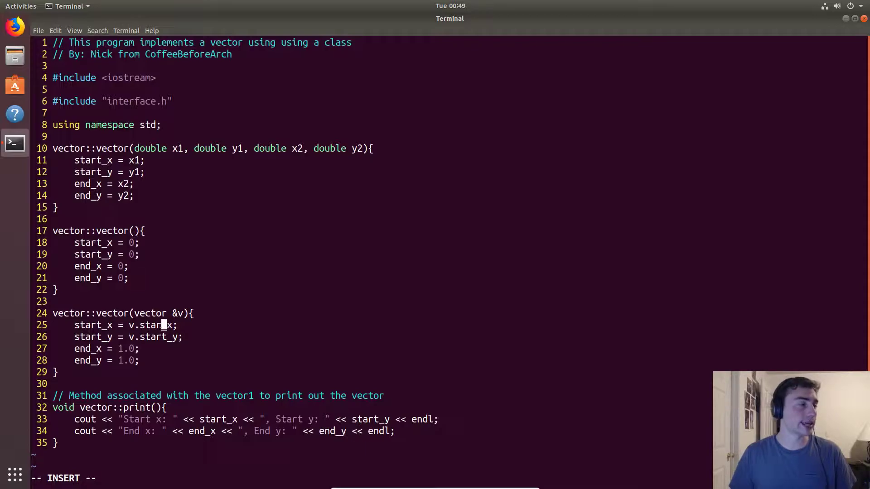
- Edit the copy constructor so start and end coordinates are swapped, with end_x and end_y set from v.start_x and v.start_y
key(BackSpace)
key(BackSpace)
key(BackSpace)
text(end)
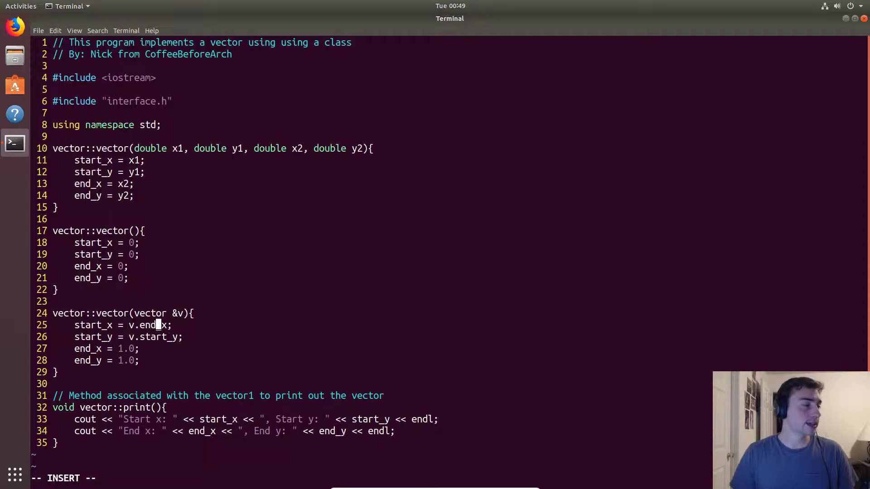
key(Down)
key(BackSpace)
key(BackSpace)
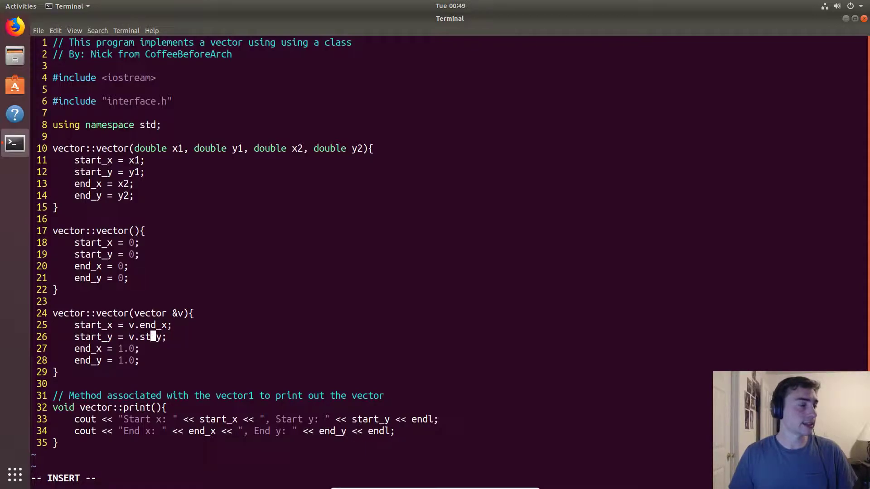
key(BackSpace)
key(BackSpace)
key(BackSpace)
text(end)
key(Down)
key(BackSpace)
key(BackSpace)
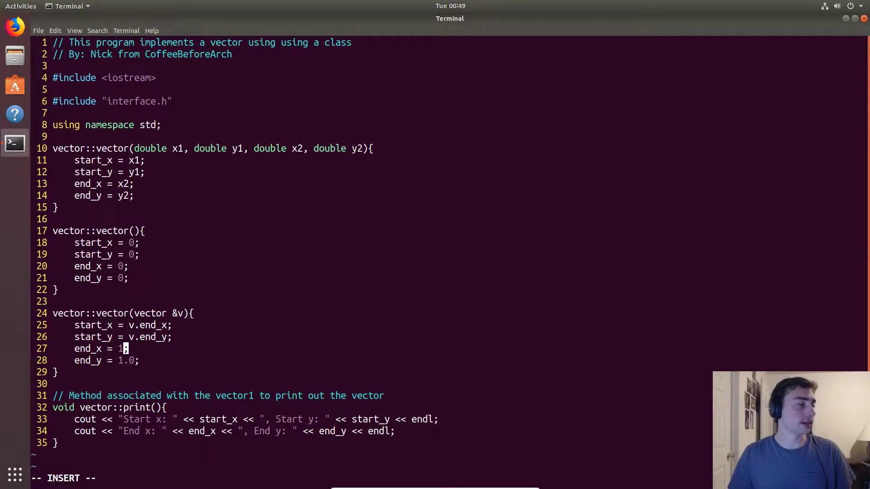
text(sta)
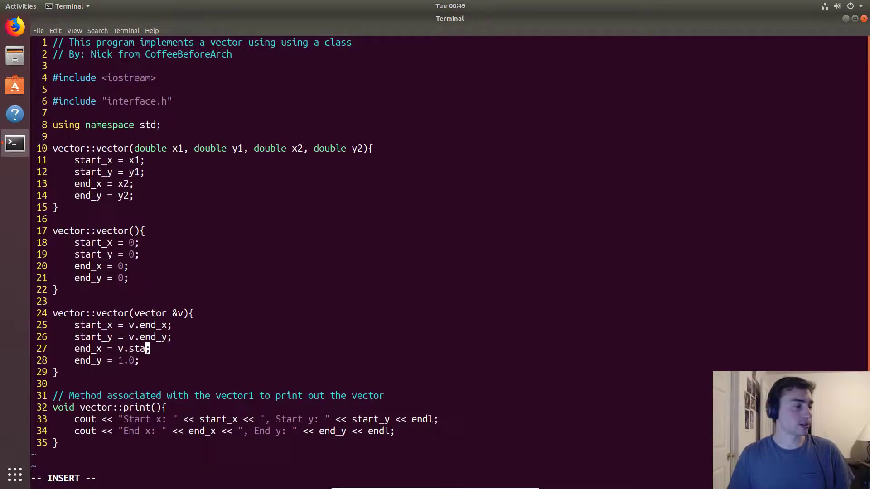
text(t)
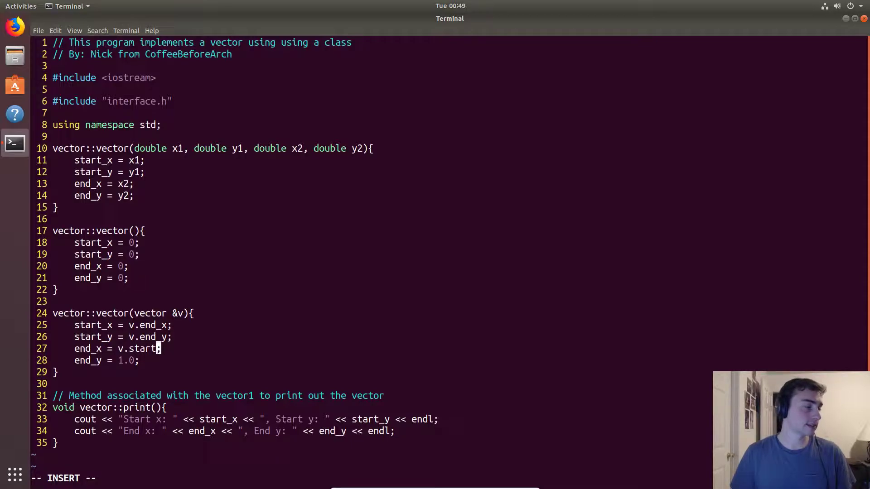
text(s)
key(BackSpace)
text(+x)
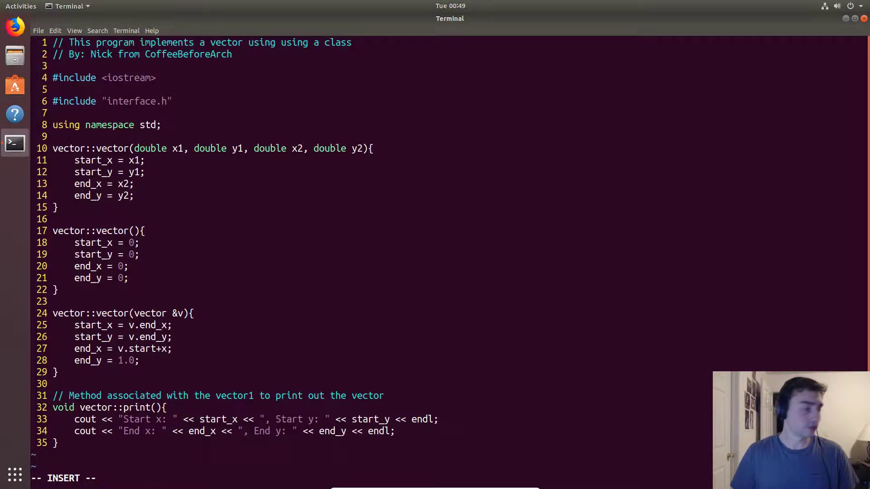
text(_x;)
key(Down)
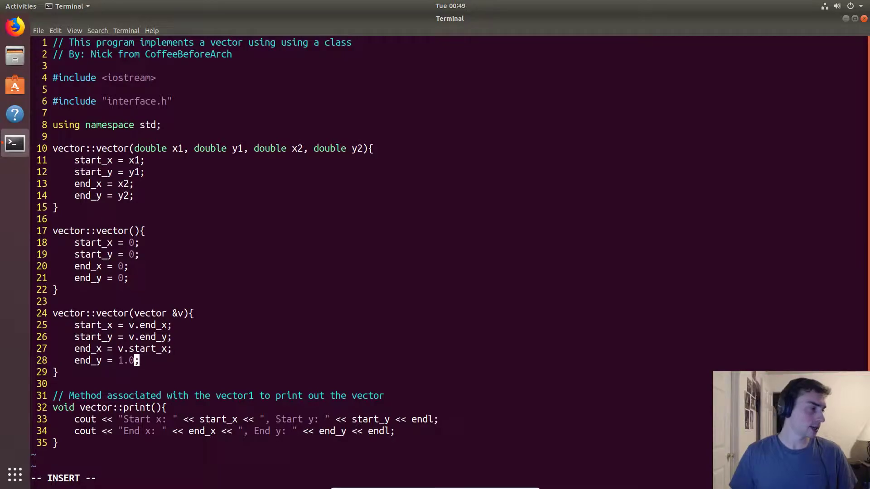
key(BackSpace)
key(BackSpace)
key(BackSpace)
text(v.)
key(Insert)
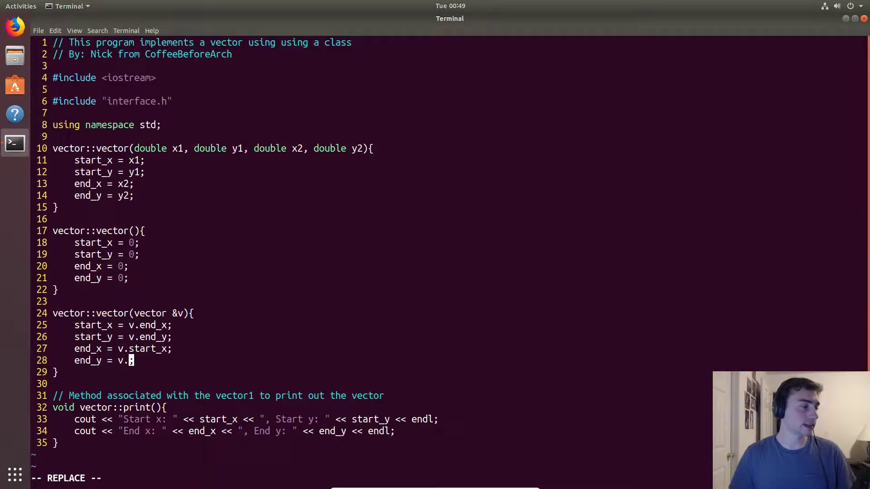
key(Insert)
text(/)
key(BackSpace)
text(star)
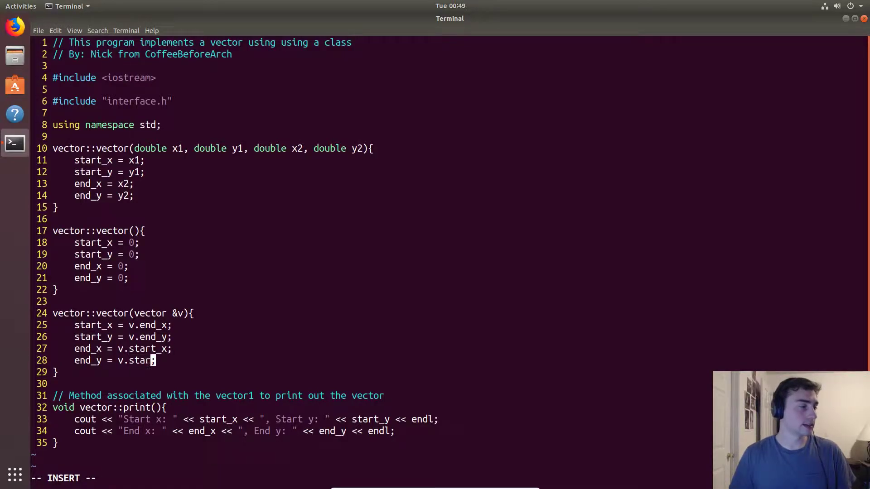
text(t_y)
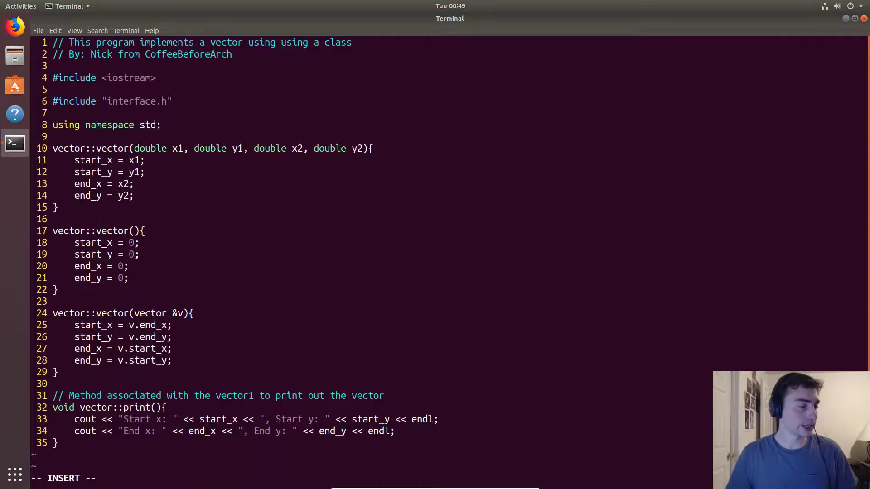
key(Escape)
text(:wq)
- Save implementation.cpp with :wq and list the folder's files
key(Return)
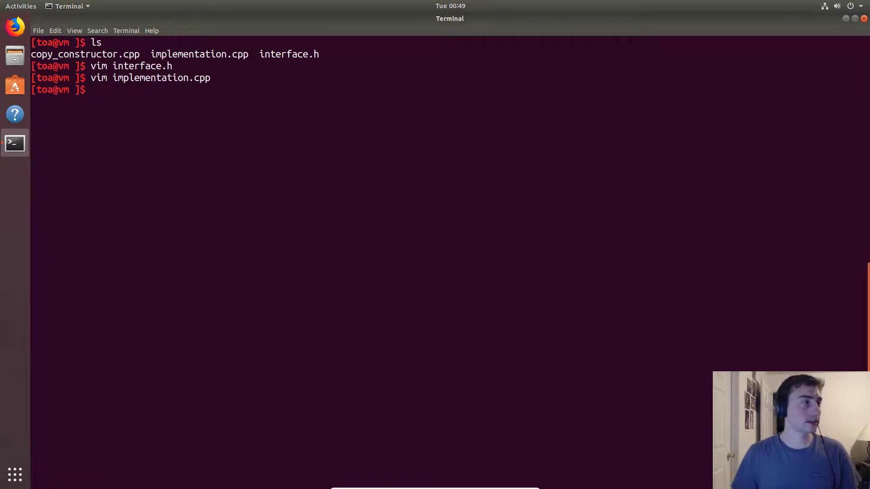
text(ls)
key(Return)
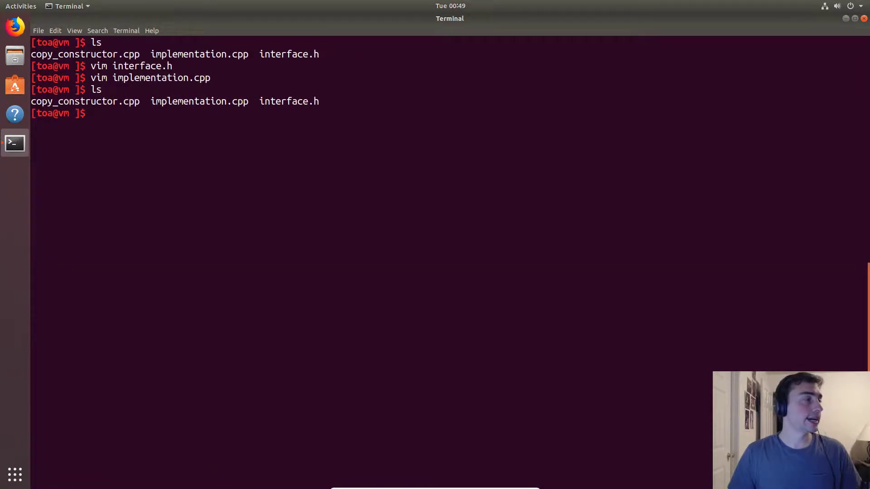
text(vim copy_constructor.cpp)
- Bring copy_constructor.cpp up in vim and review obj1's constructor arguments 1.0 and 2.0
key(Return)
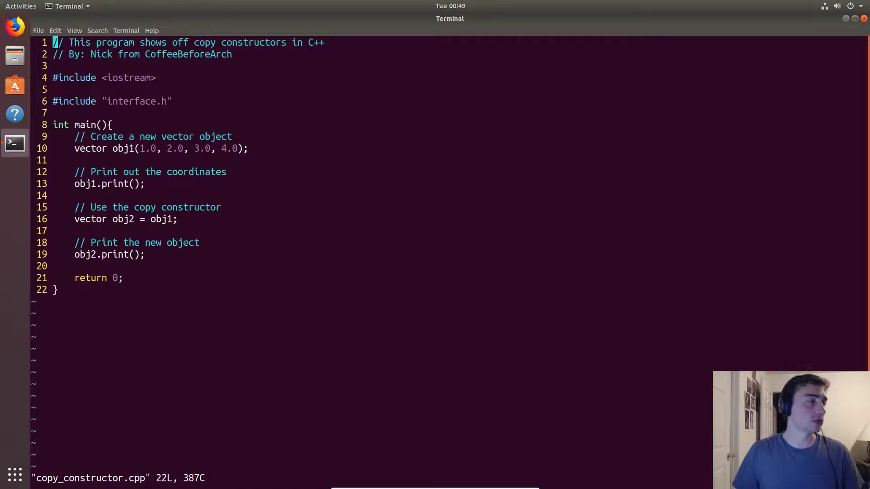
key(Down)
key(Down)
key(Down)
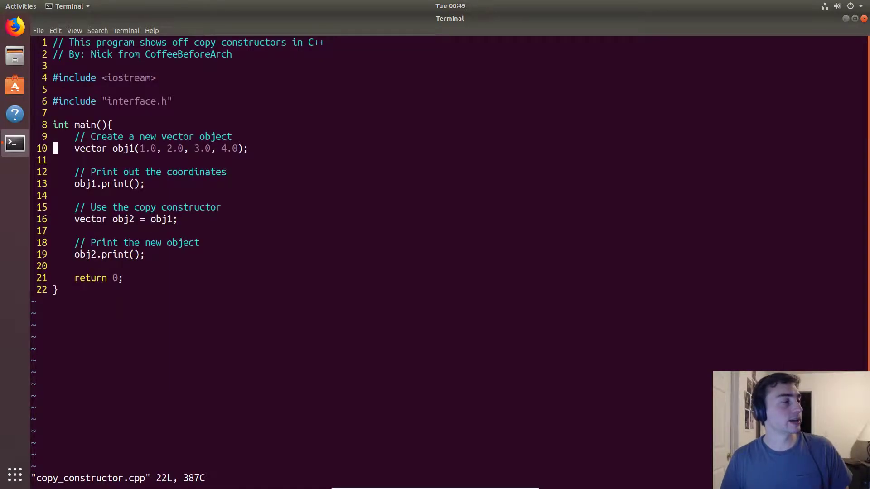
key(Right)
key(Right)
key(w)
key(w)
key(w)
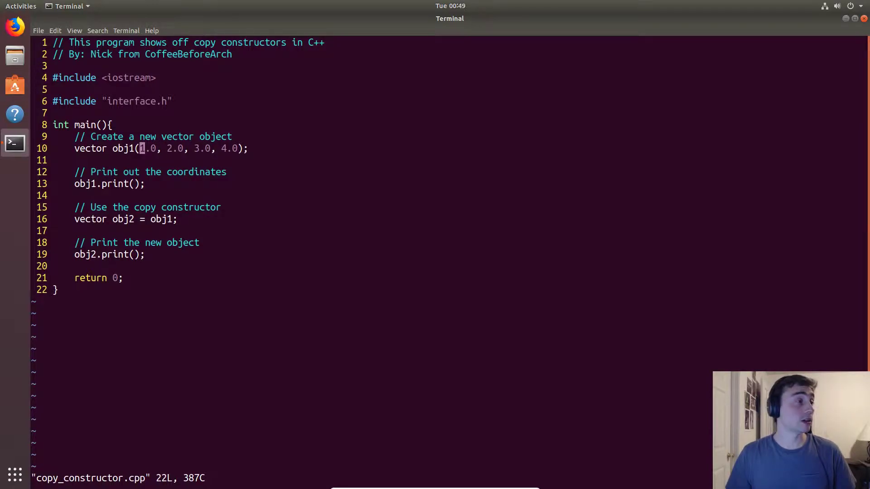
key(Left)
key(Left)
key(Right)
key(Right)
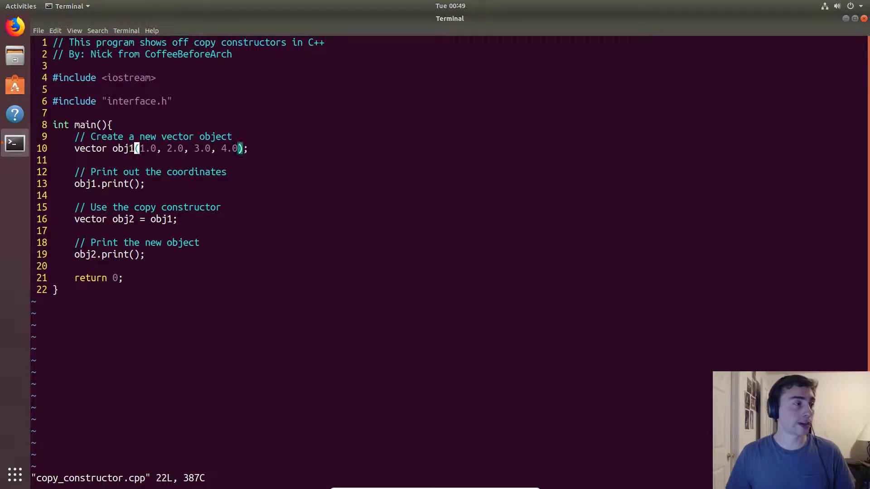
key(Right)
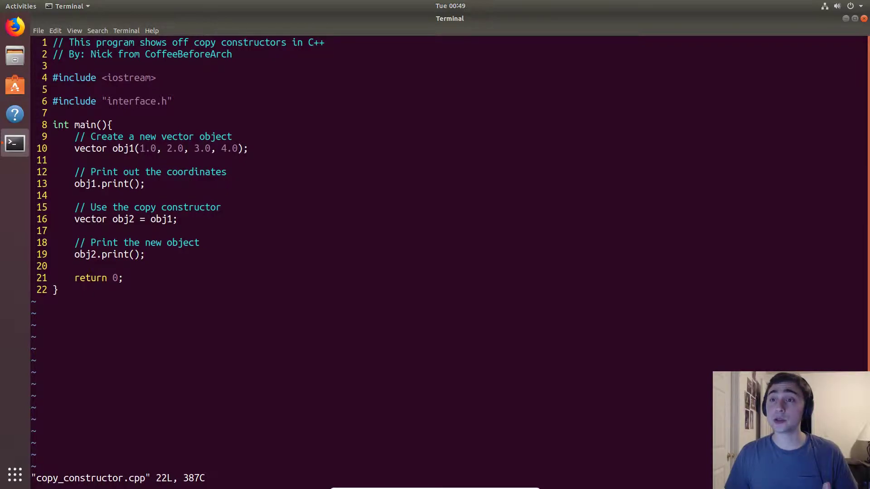
key(Left)
key(Right)
key(Right)
key(Right)
key(Right)
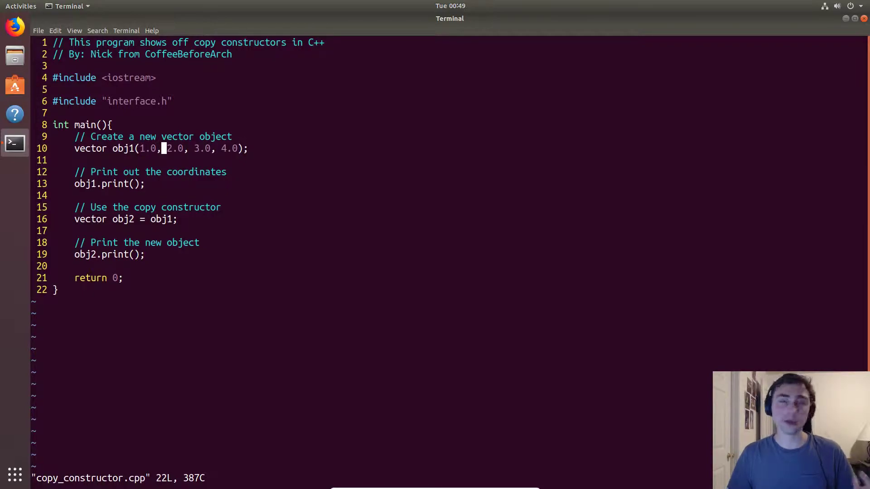
- Review the obj2 = obj1 copy line and the print calls, then quit vim without saving
key(Down)
key(Down)
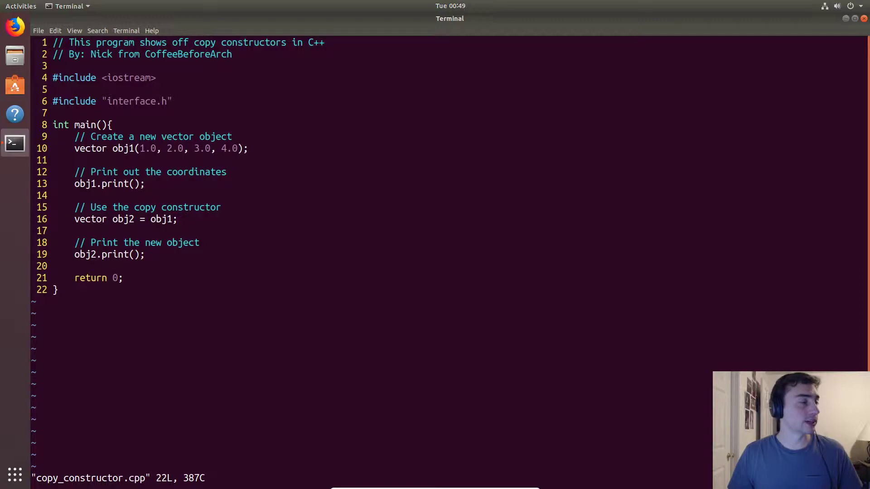
key(Down)
key(Down)
key(Down)
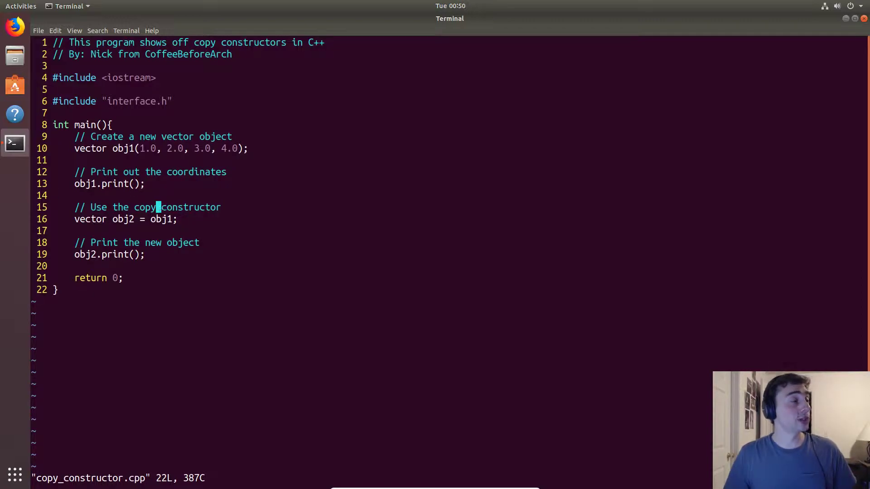
key(Down)
key(b)
key(b)
key(b)
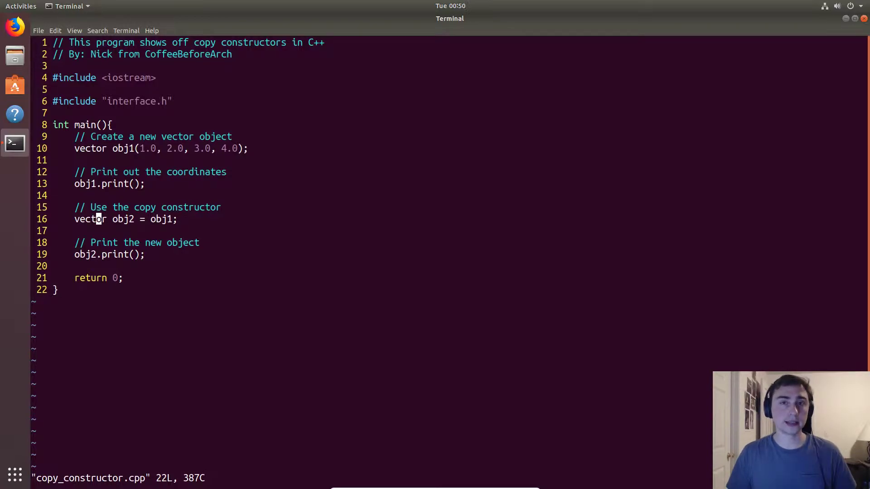
key(l)
key(l)
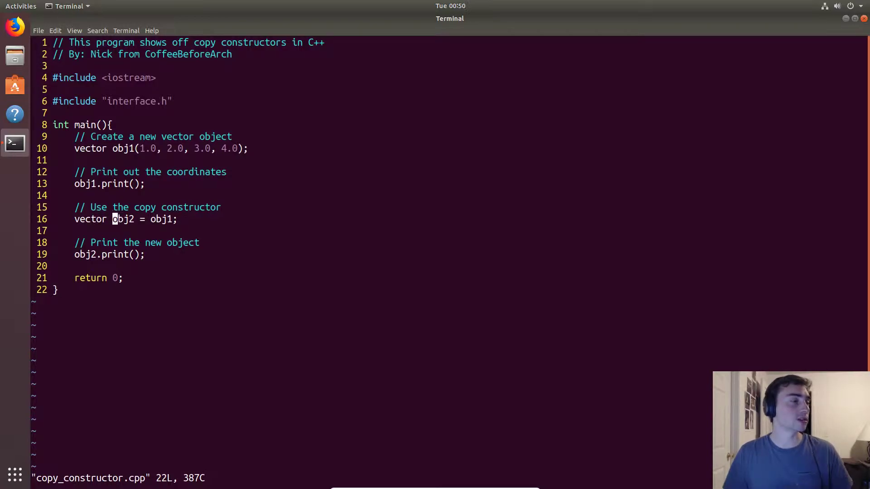
key(h)
key(w)
key(w)
key(w)
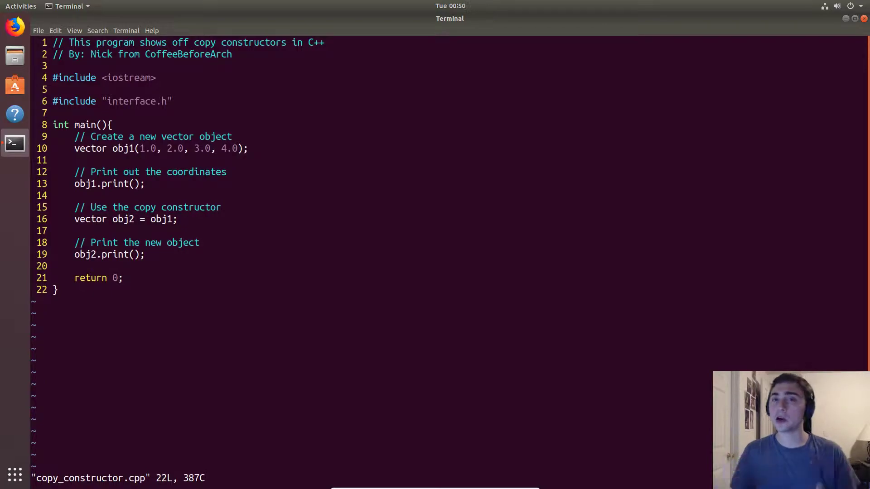
key(j)
key(j)
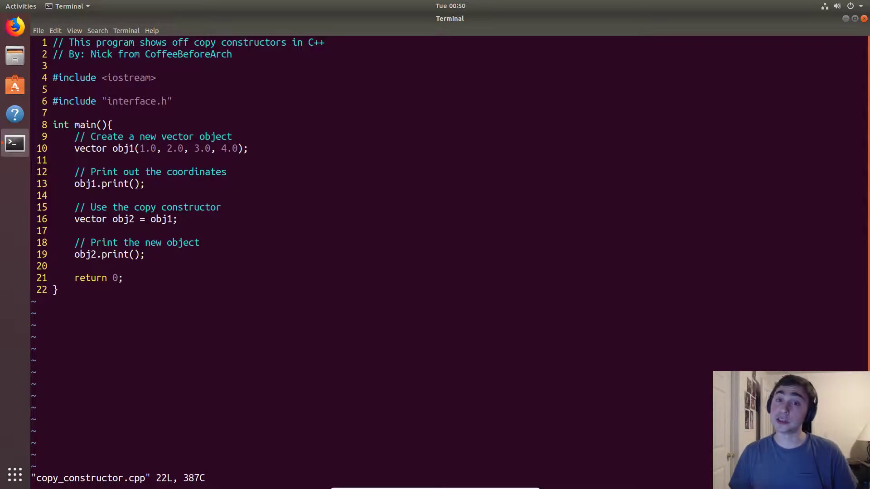
text(:q)
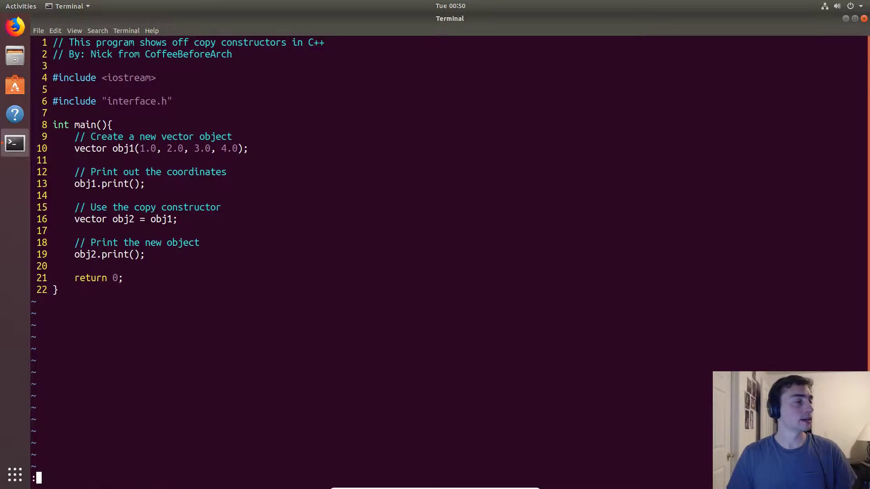
key(Return)
text(clear)
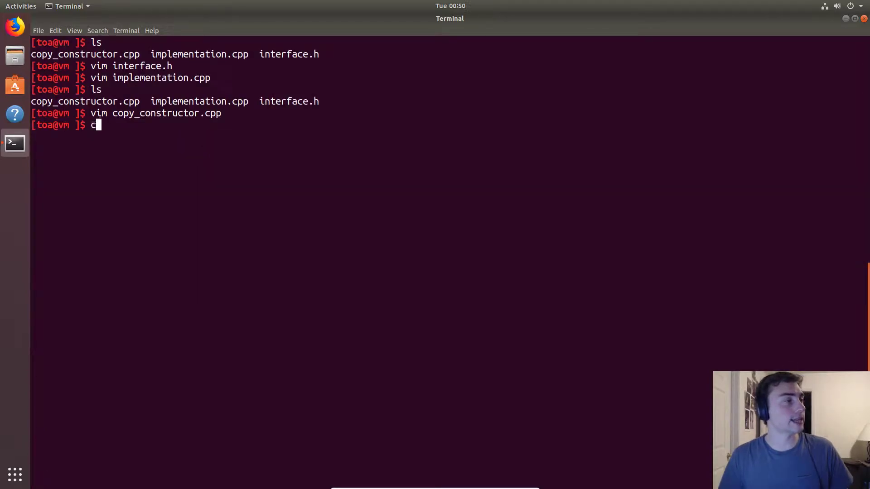
- Clear the screen and compile implementation.cpp into implementation.o with g++, confirming it with ls
key(Return)
text(g++)
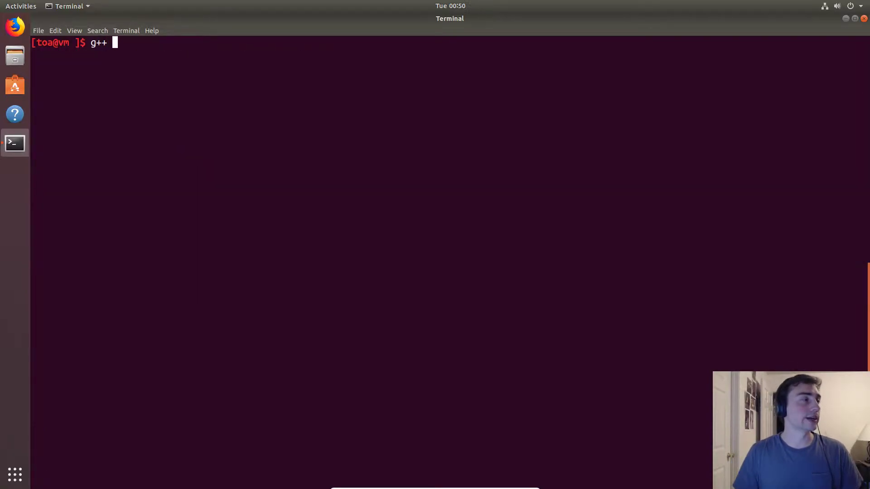
key(Tab)
key(Tab)
text(im)
key(Tab)
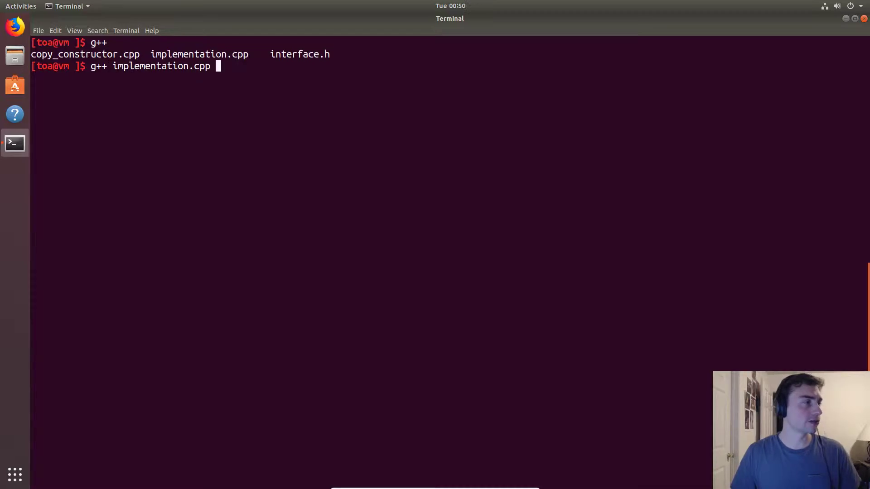
key(alt+b)
key(Home)
key(Right)
key(Right)
key(Right)
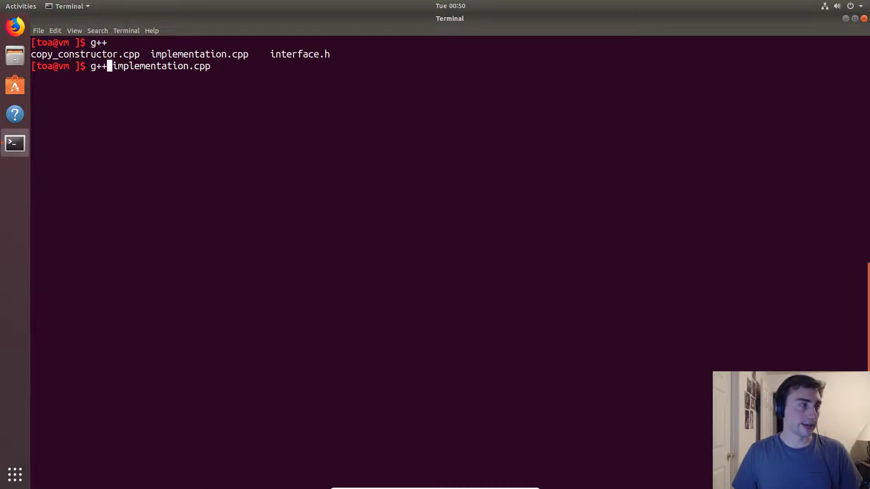
text(-c)
key(Return)
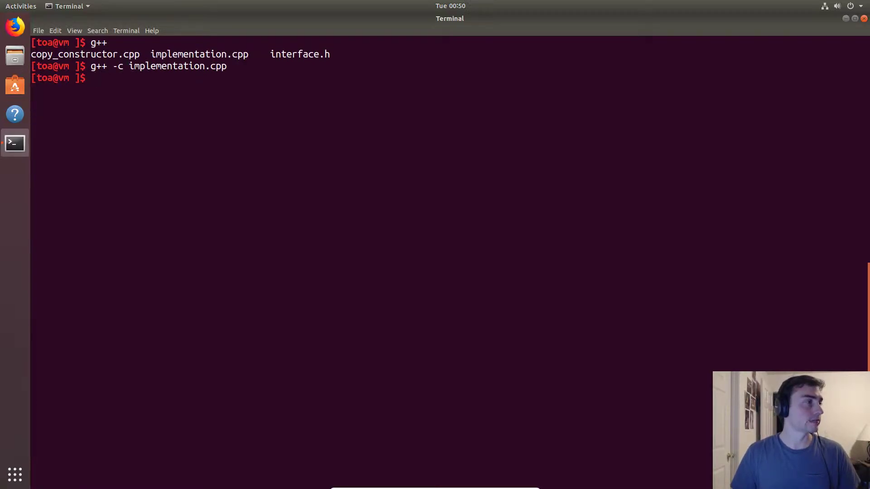
text(clear)
key(Return)
text(ls)
key(Return)
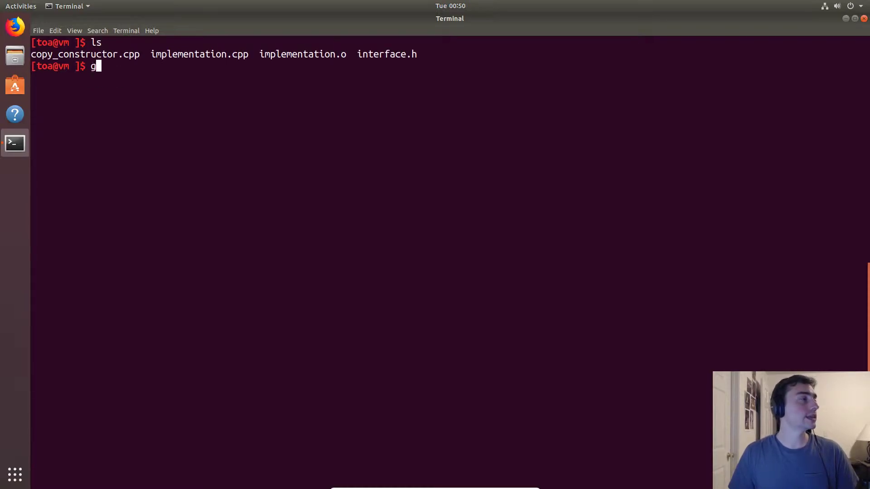
text(++)
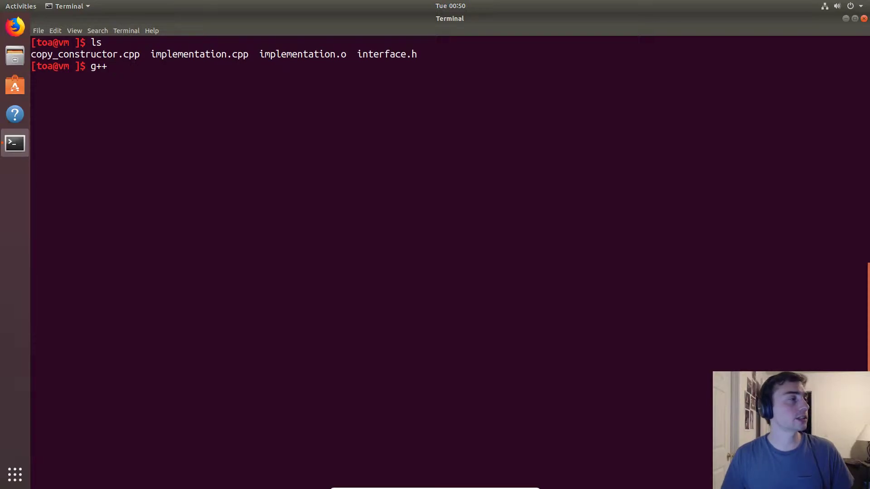
text(-o co)
- Build copy_constructor from copy_constructor.cpp and implementation.o with g++ -o and check the executable appears
key(Tab)
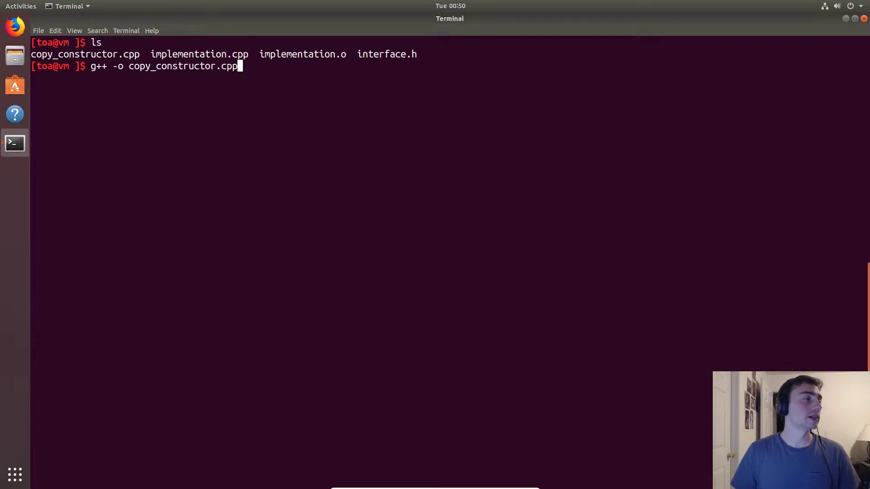
key(BackSpace)
key(BackSpace)
key(BackSpace)
text(co)
key(Tab)
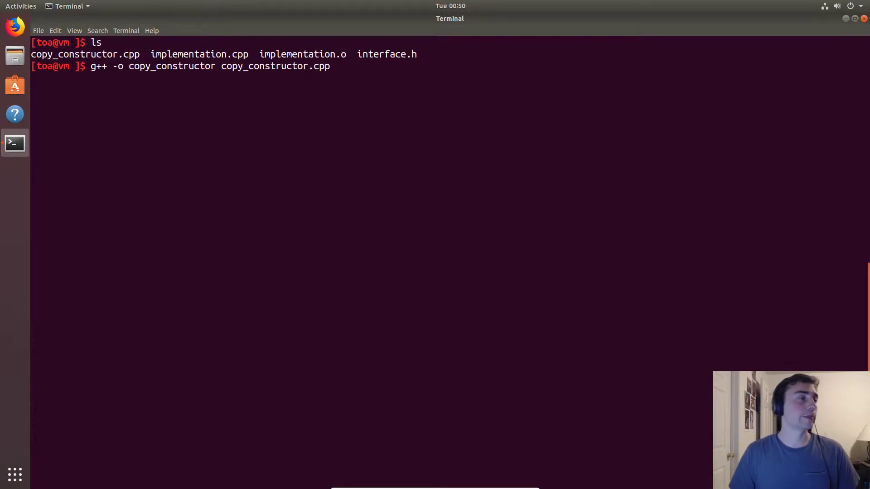
text(im)
key(Tab)
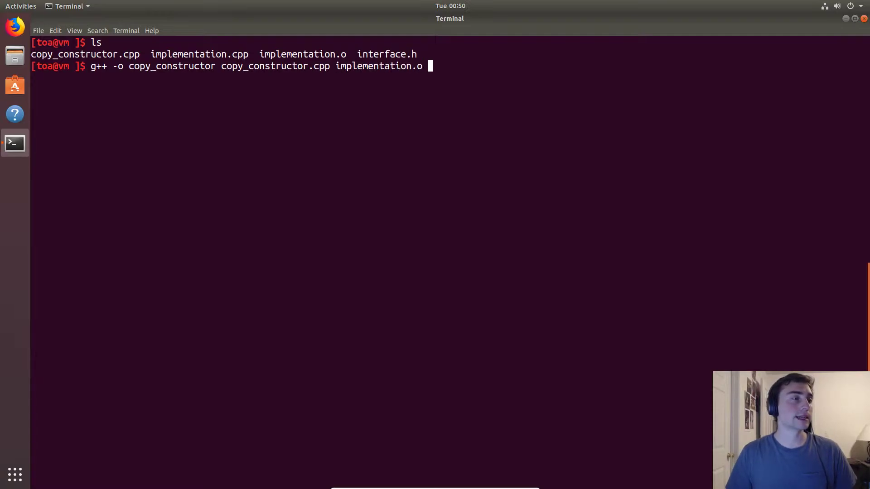
key(Return)
text(l)
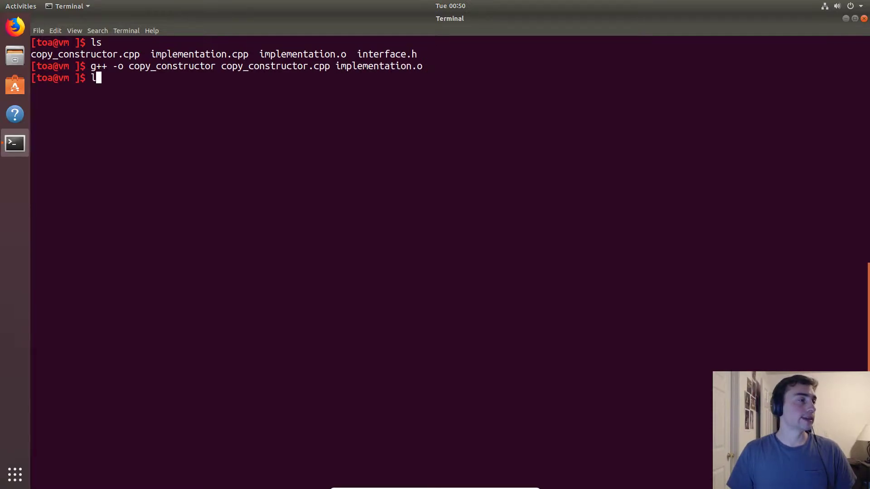
text(s)
key(Return)
text(./)
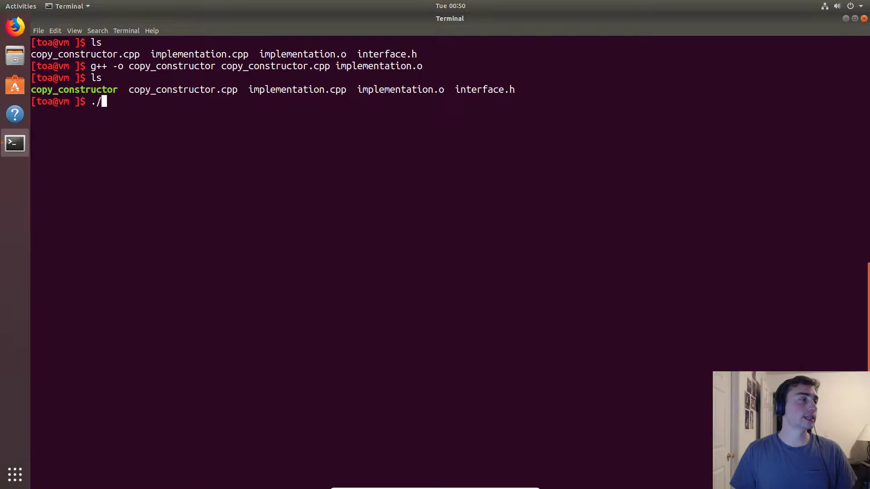
text(c)
key(Tab)
- Run ./copy_constructor and highlight the original and flipped Start/End coordinate lines in the output
key(Return)
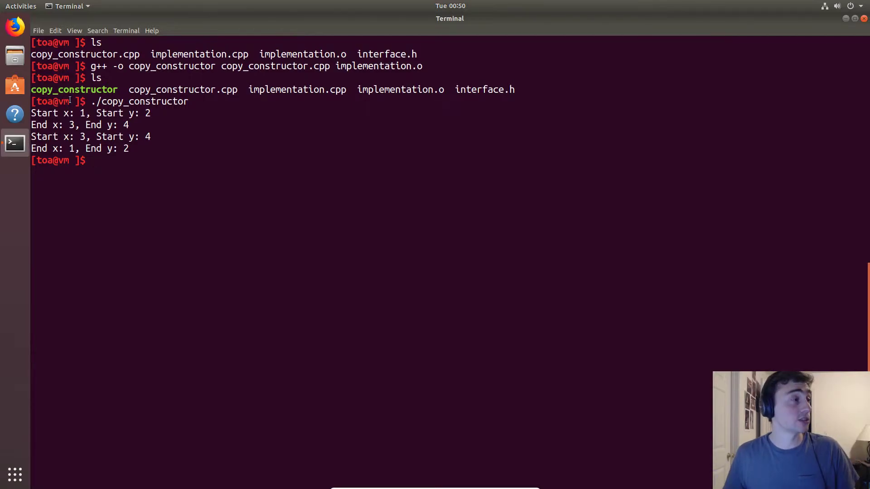
drag(63, 113, 158, 124)
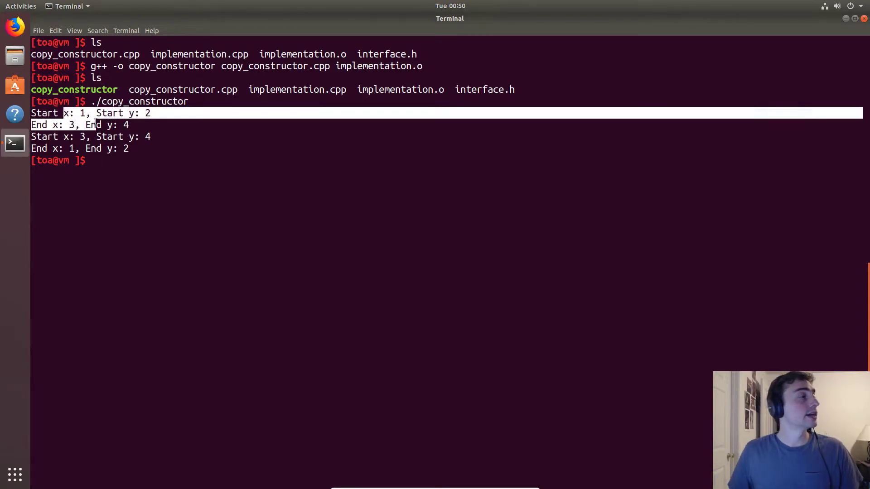
click(158, 123)
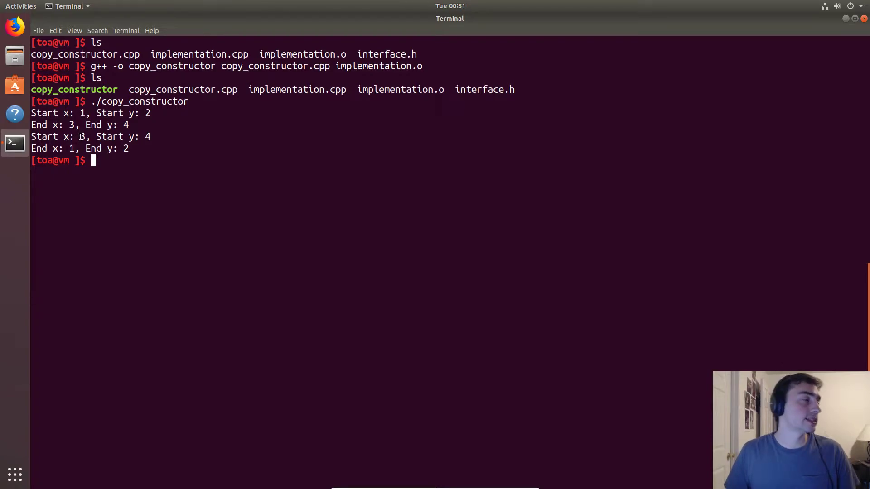
double_click(109, 114)
click(107, 125)
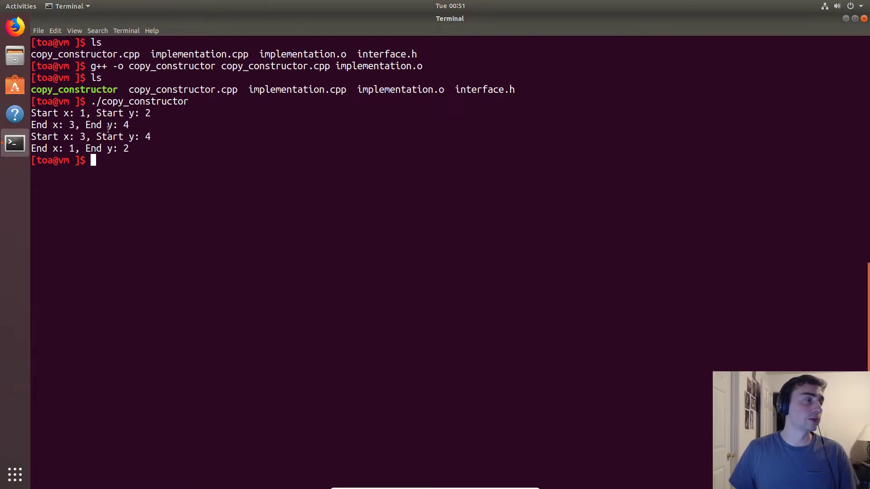
- Launch Firefox, go to github.com, and maximize the browser window
click(15, 28)
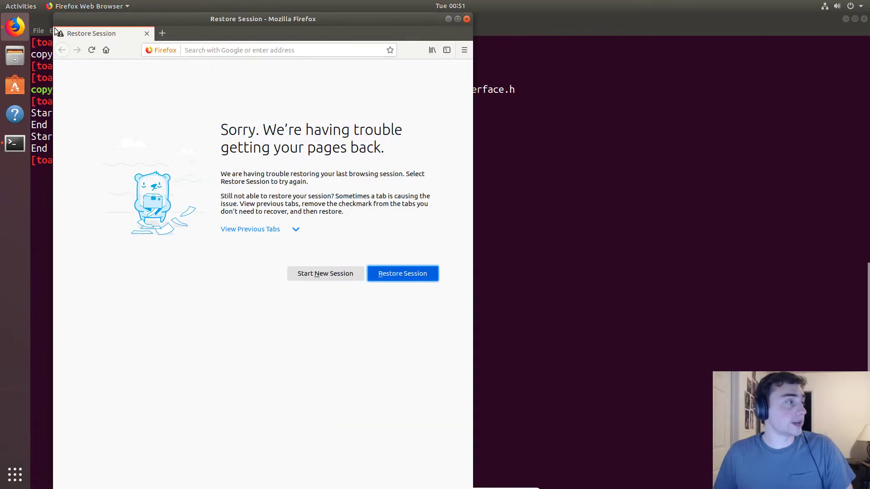
click(216, 50)
text(github.com/)
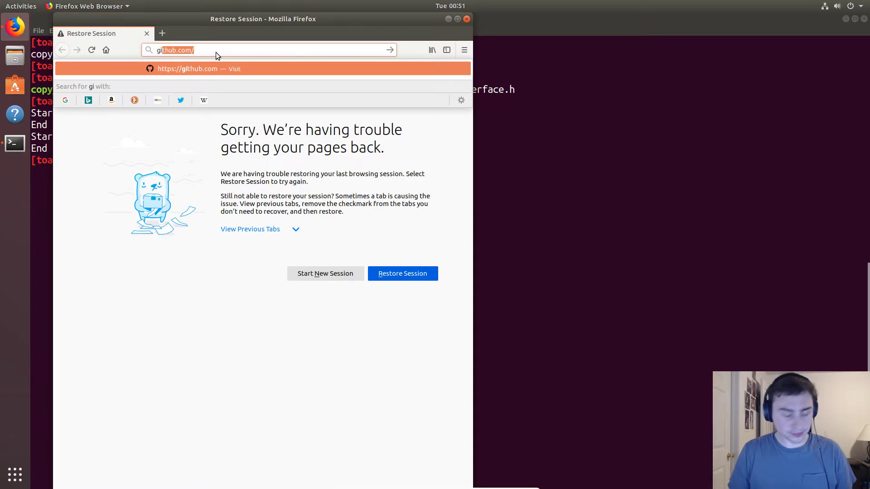
key(Return)
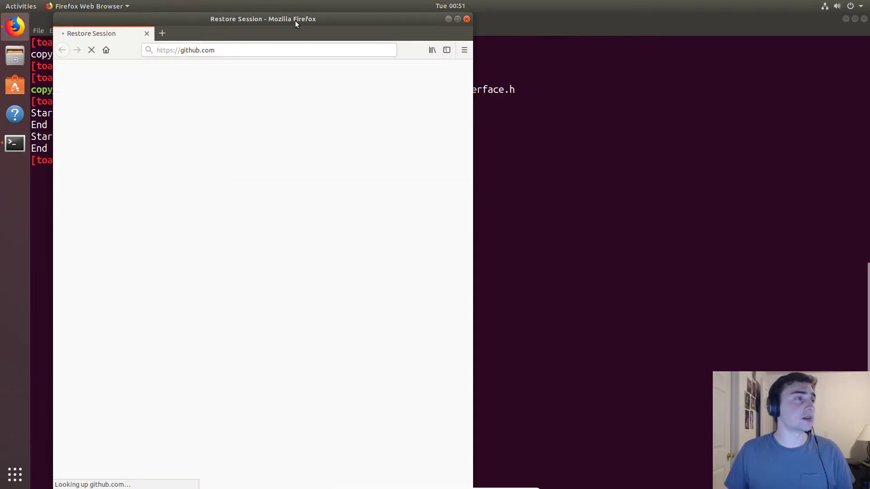
drag(296, 20, 363, 1)
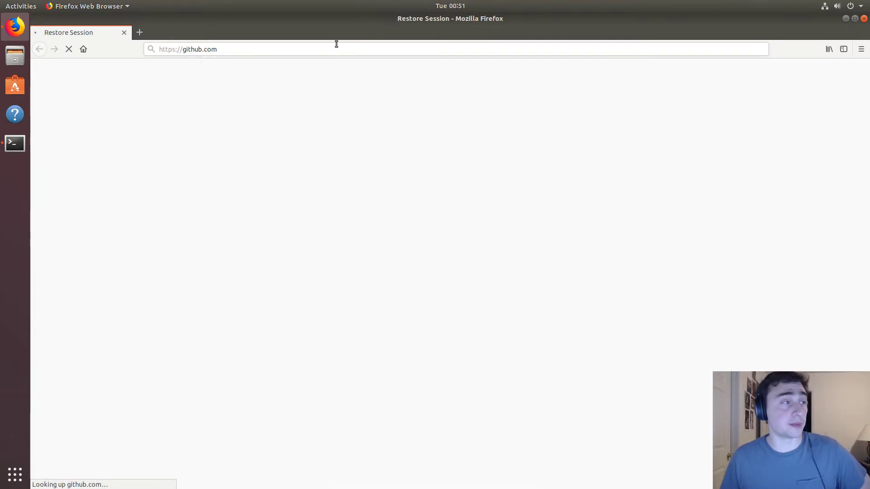
- Load the github.com/coffeebeforearch profile page
click(316, 49)
text(coffeebeforearch)
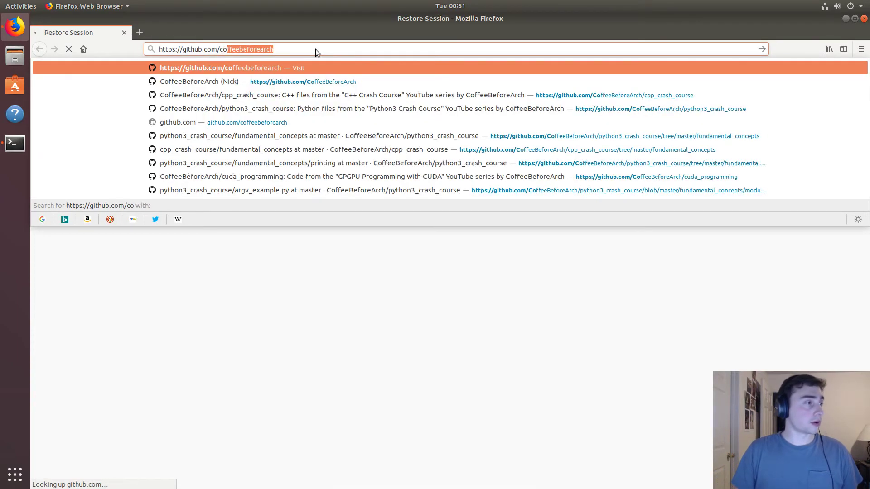
key(Return)
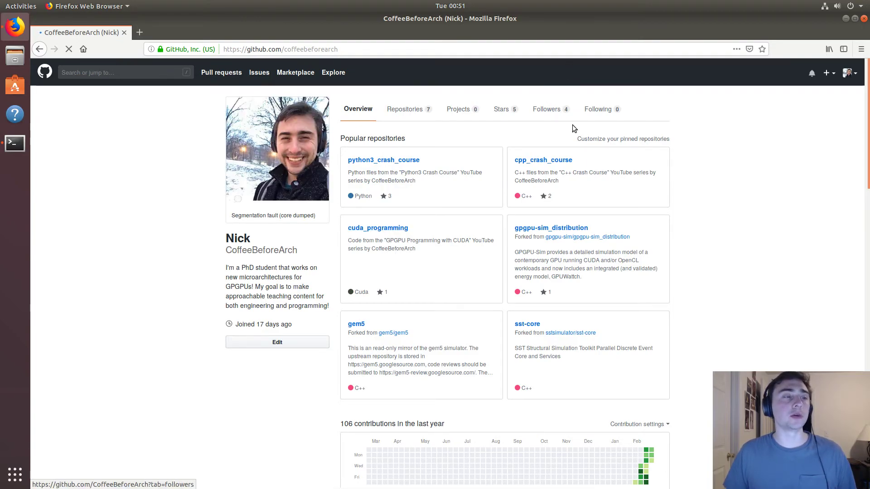
- Navigate into cpp_crash_course / fundamental_concepts / classes / copy_constructor
click(558, 163)
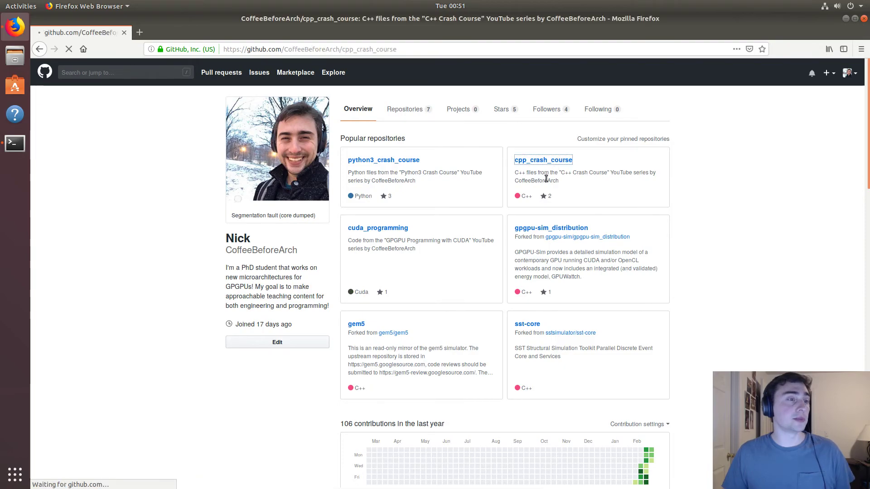
scroll(475, 231, down, 4)
scroll(476, 231, up, 1)
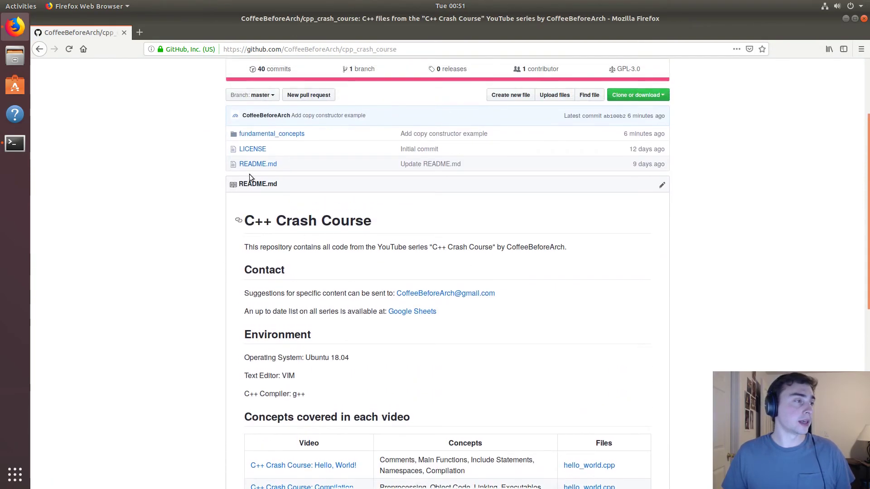
click(262, 146)
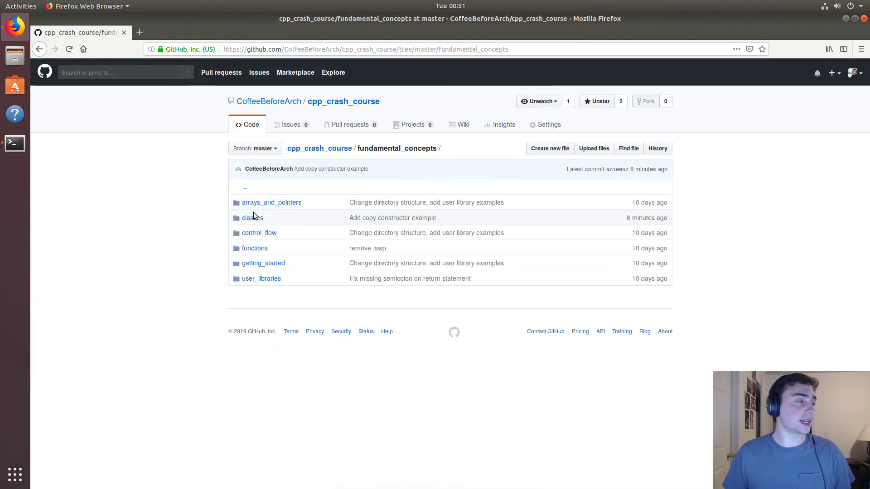
click(251, 217)
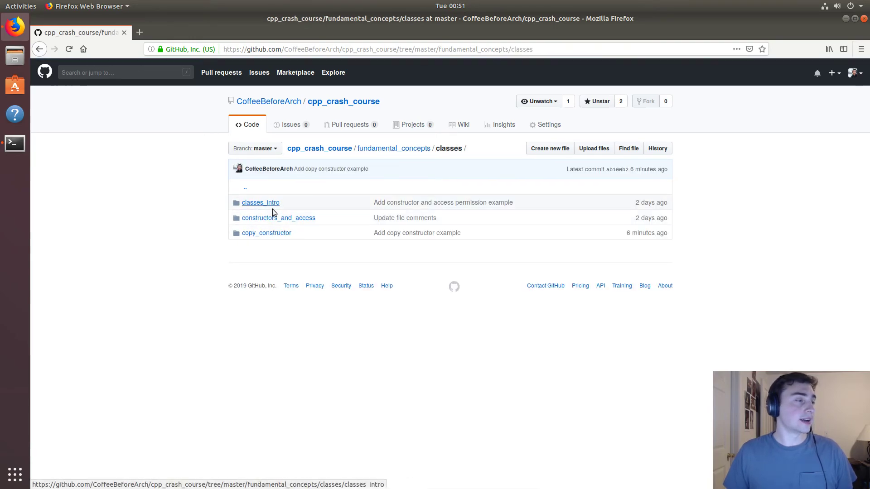
click(266, 232)
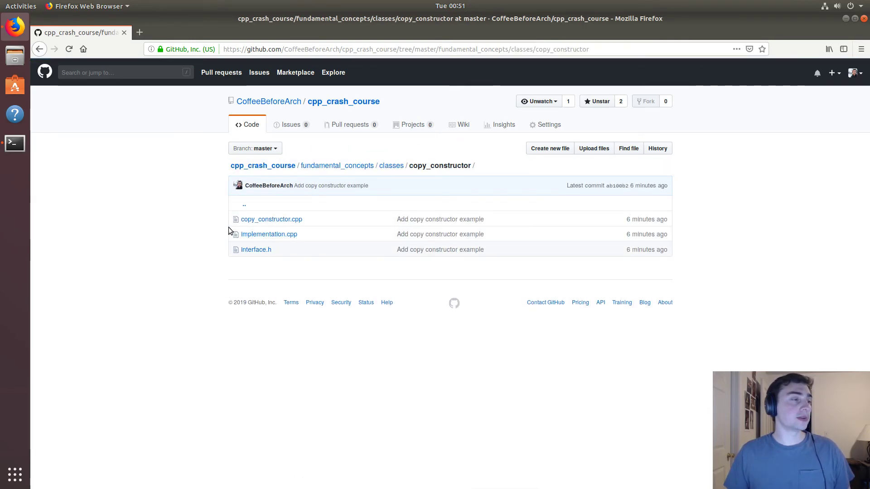
- View copy_constructor.cpp, briefly highlighting lines 6 to 16 of the code
click(271, 219)
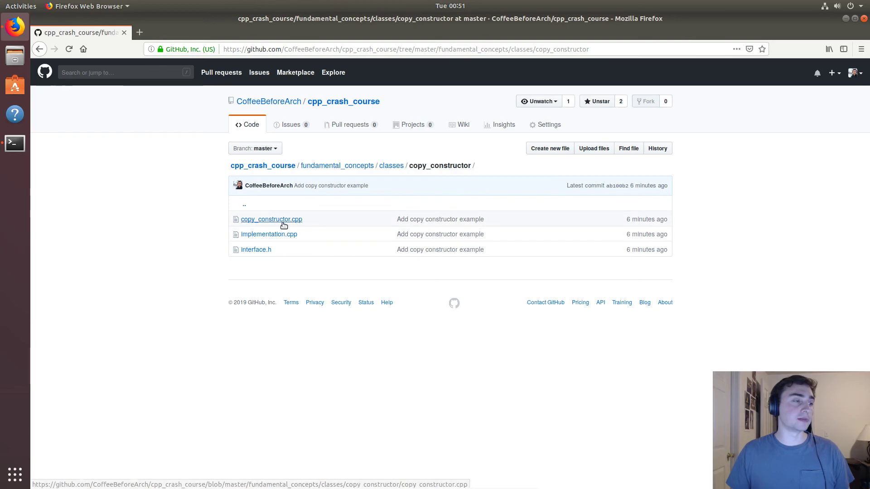
scroll(297, 299, down, 1)
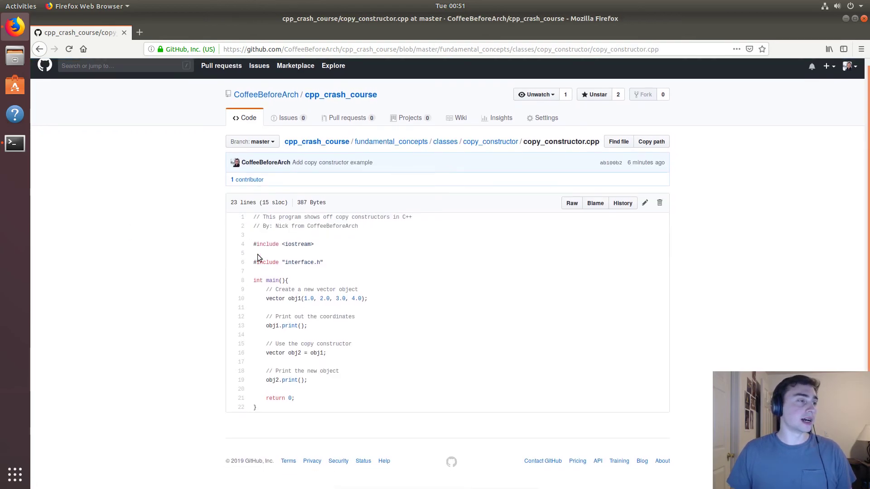
drag(254, 262, 387, 378)
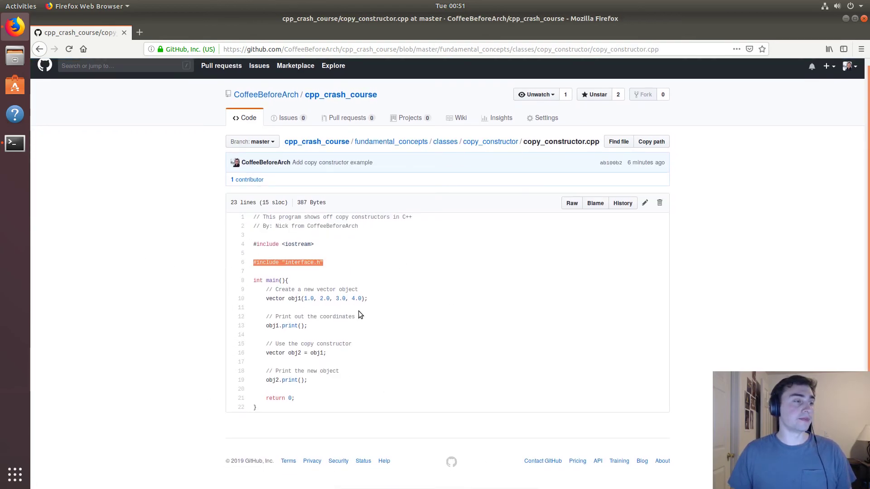
click(409, 346)
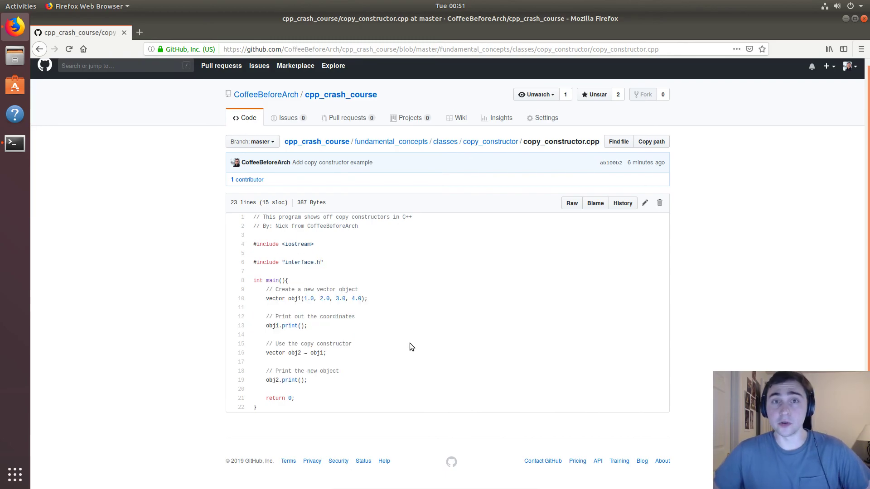